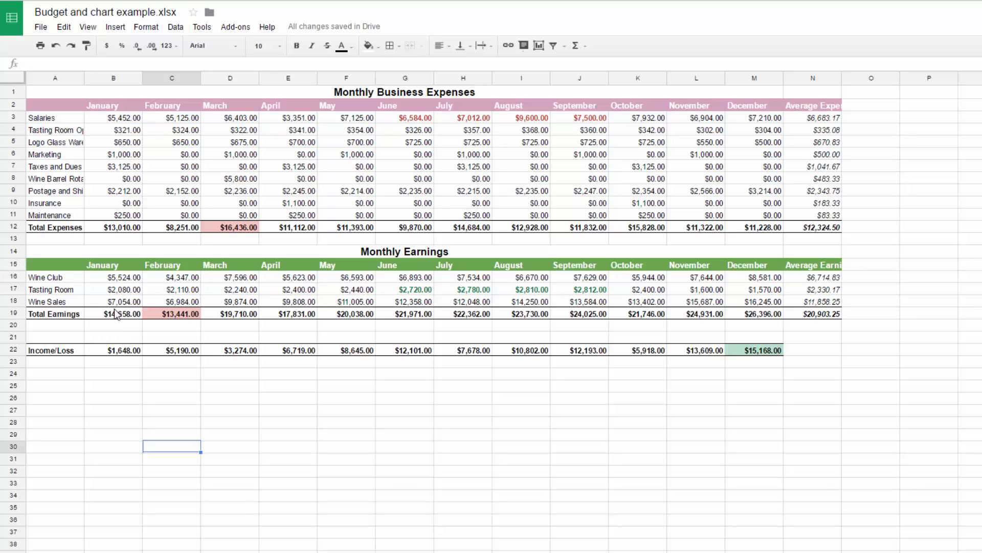
# - Examine the formulas behind the totals by toggling the sheet's formula display and opening January's Total Expenses formula in cell B12
pyautogui.click(123, 231)
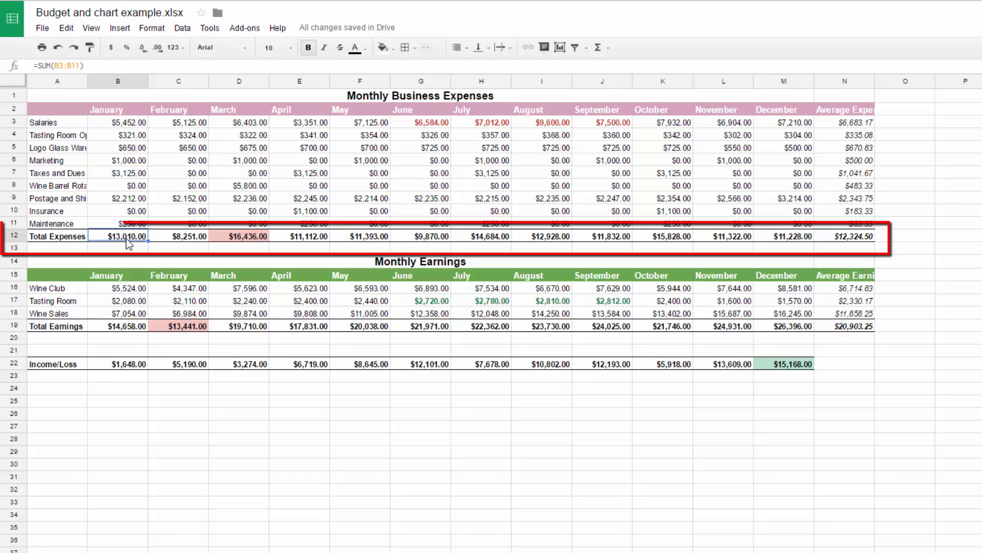
pyautogui.hotkey('ctrl', '`')
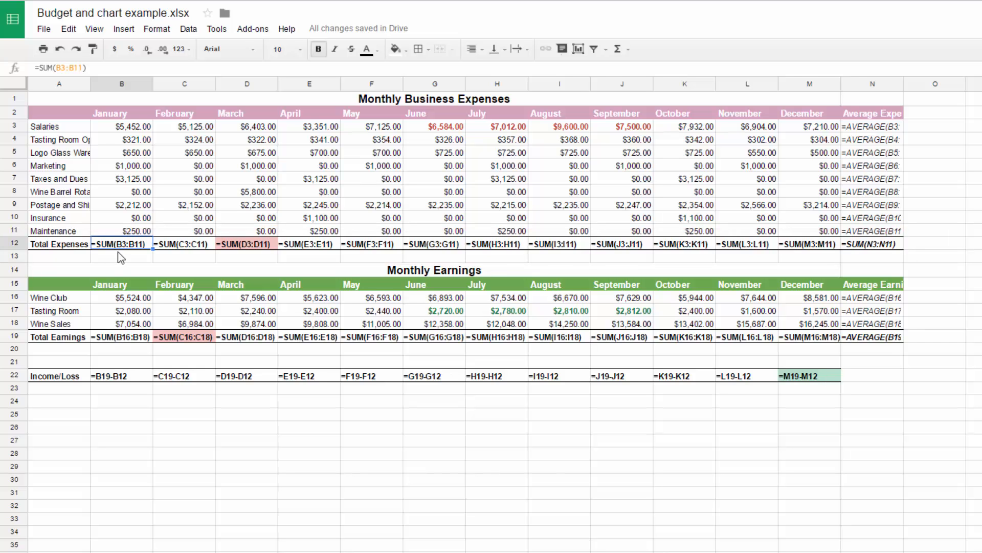
pyautogui.hotkey('ctrl', '`')
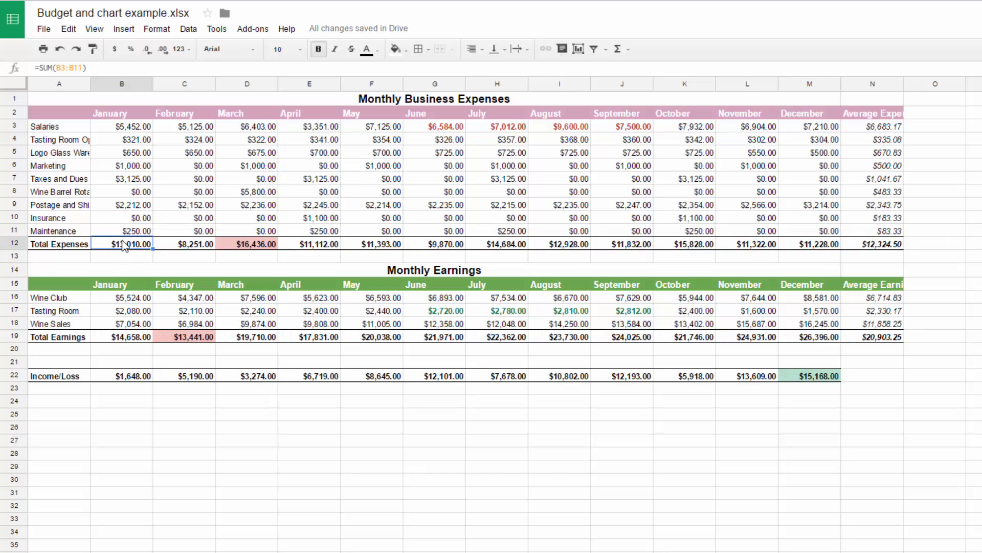
pyautogui.doubleClick(123, 244)
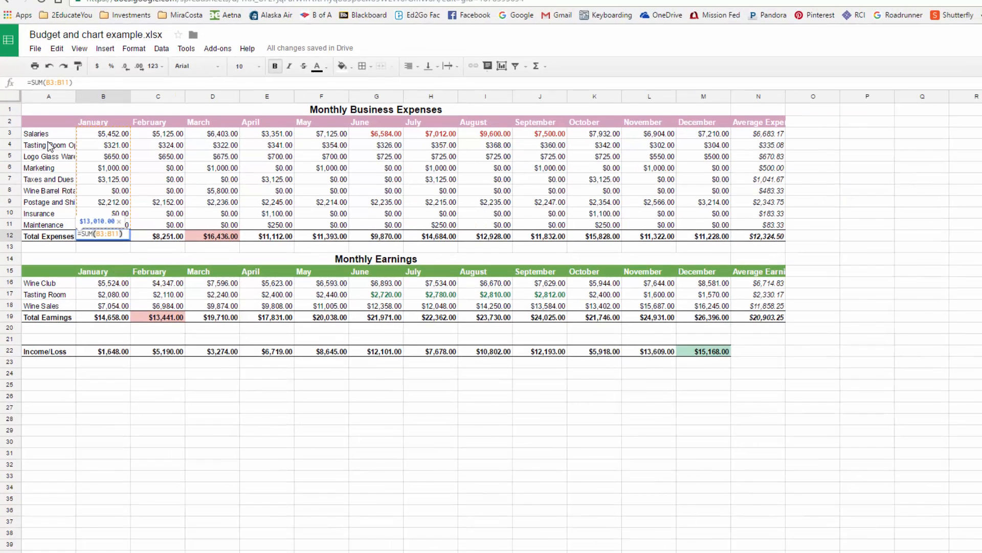
# - View the existing chart on the Budget chart sheet and return to the Budget sheet
pyautogui.click(132, 546)
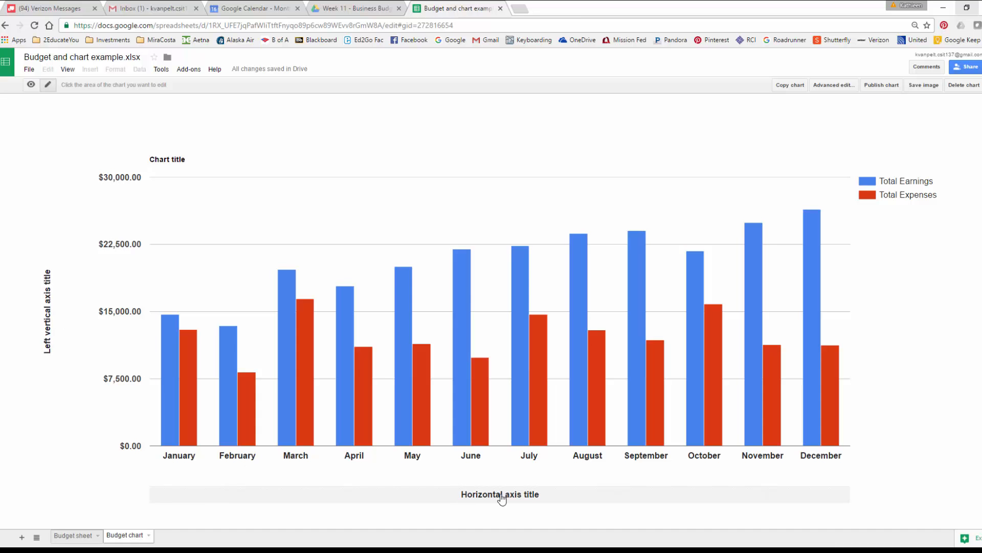
pyautogui.click(73, 536)
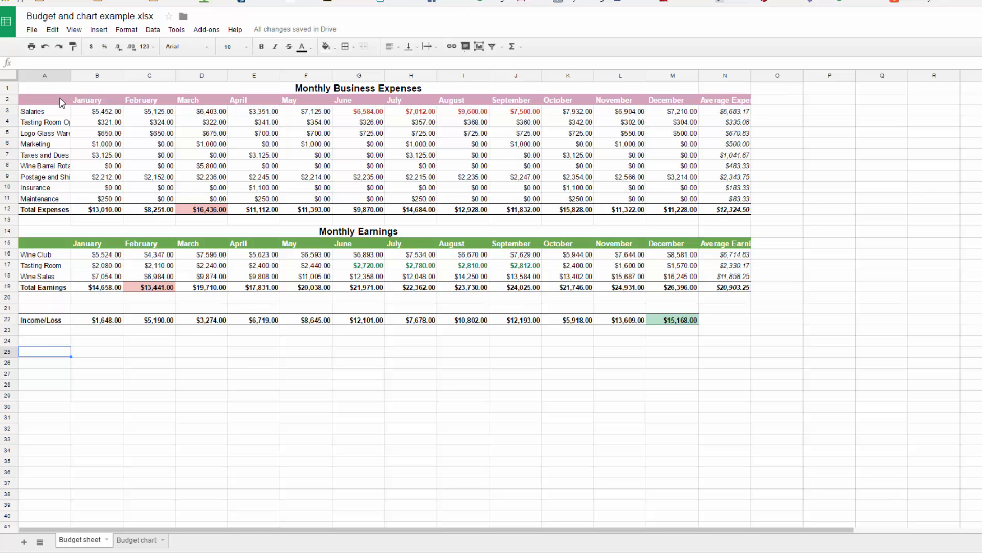
# - Select the month header row A2:M2 together with the Total Expenses row A12:M12 and the Total Earnings row A19:M19
pyautogui.moveTo(61, 102); pyautogui.dragTo(678, 104)
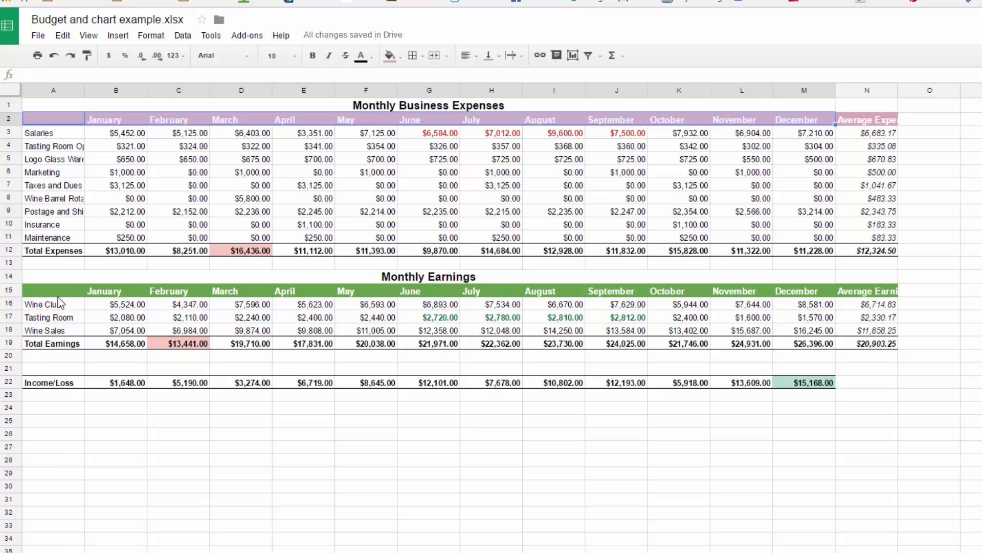
pyautogui.click(74, 254)
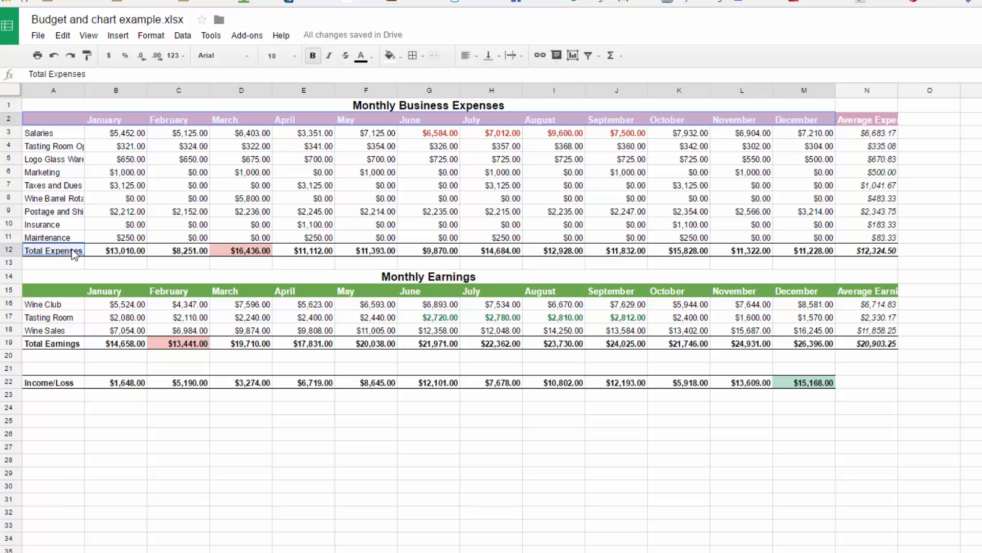
pyautogui.moveTo(74, 253); pyautogui.dragTo(799, 254)
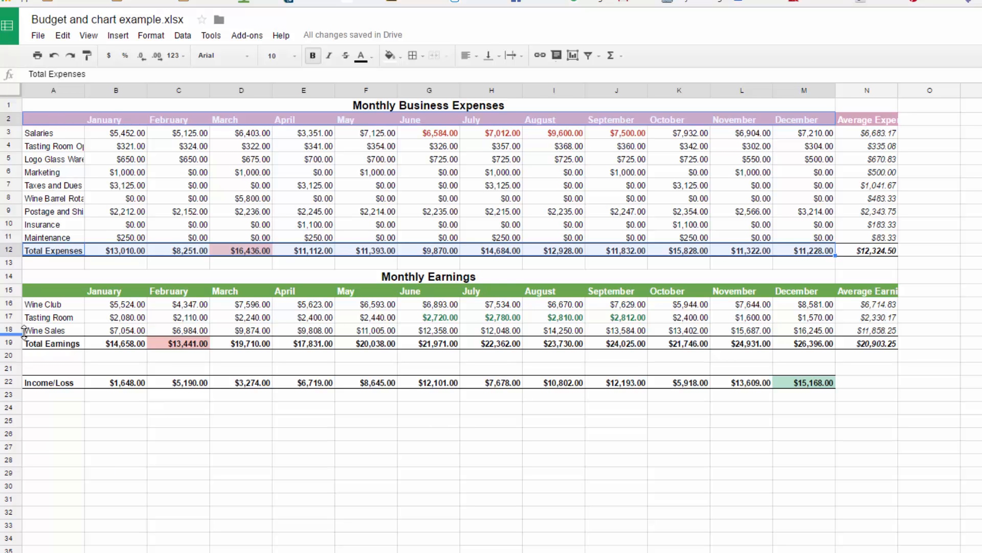
pyautogui.keyDown('ctrl'); pyautogui.click(64, 344); pyautogui.keyUp('ctrl')
pyautogui.moveTo(296, 361); pyautogui.dragTo(810, 345)
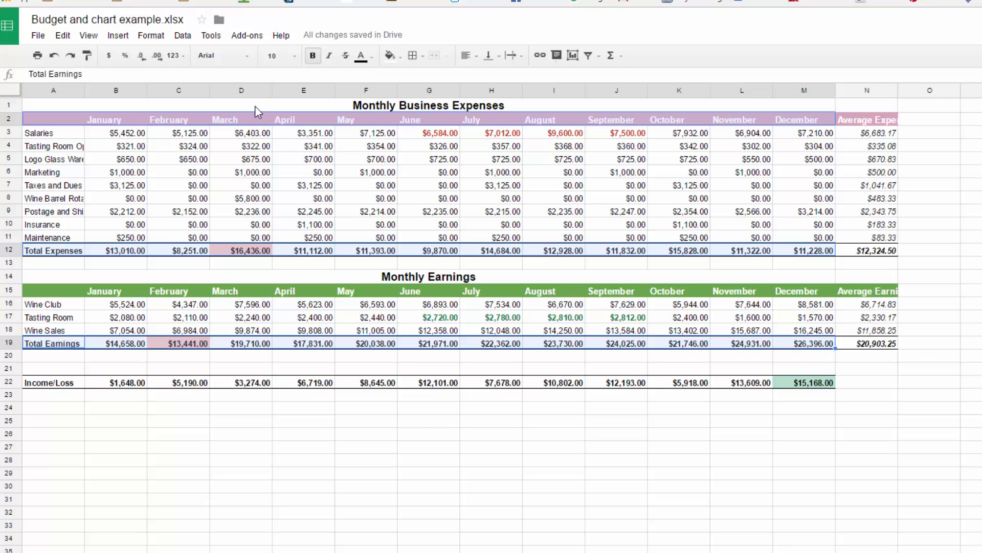
# - Start inserting a chart from the selected rows and check its recommendations and data ranges
pyautogui.click(121, 37)
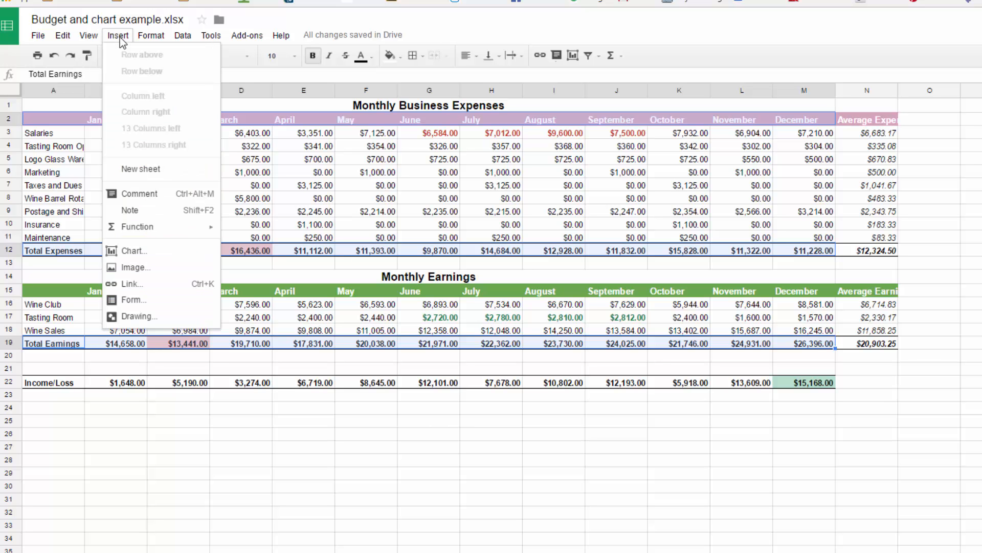
pyautogui.click(133, 250)
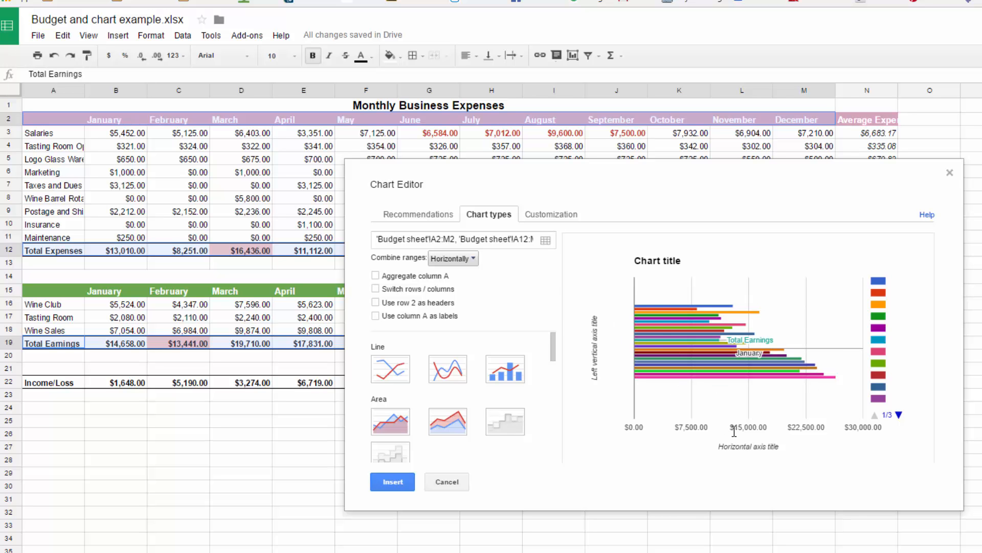
pyautogui.click(401, 216)
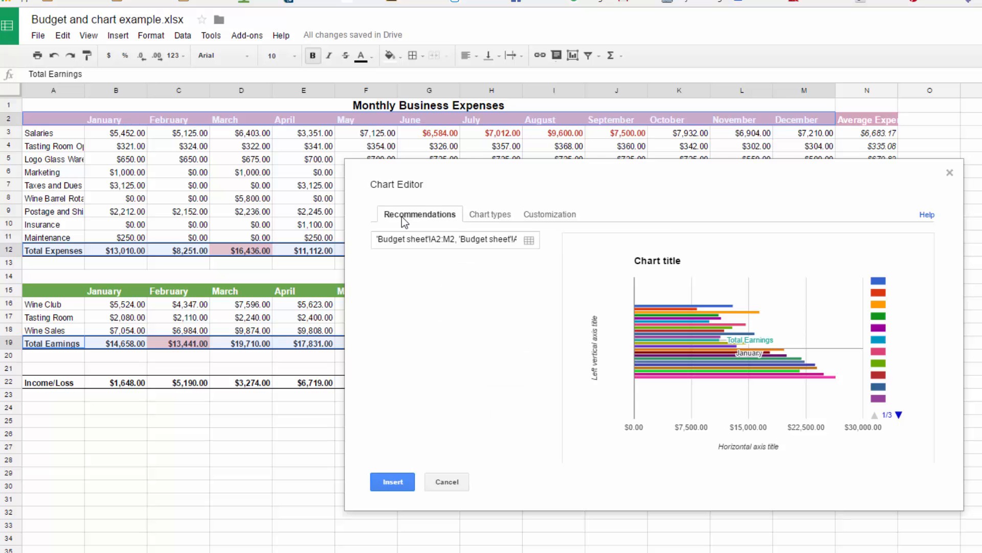
pyautogui.click(529, 241)
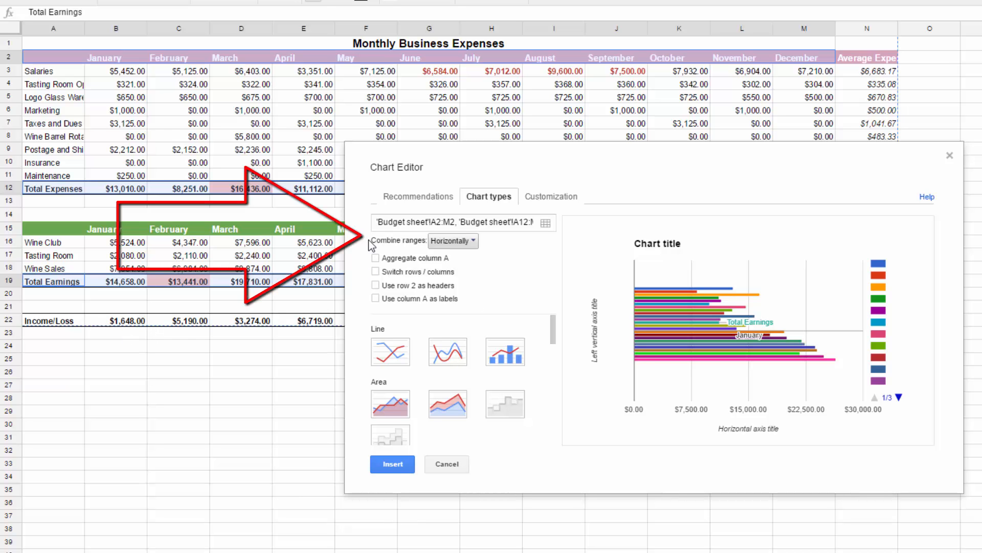
# - Combine the chart's data ranges vertically and switch its rows and columns
pyautogui.moveTo(368, 240); pyautogui.dragTo(402, 244)
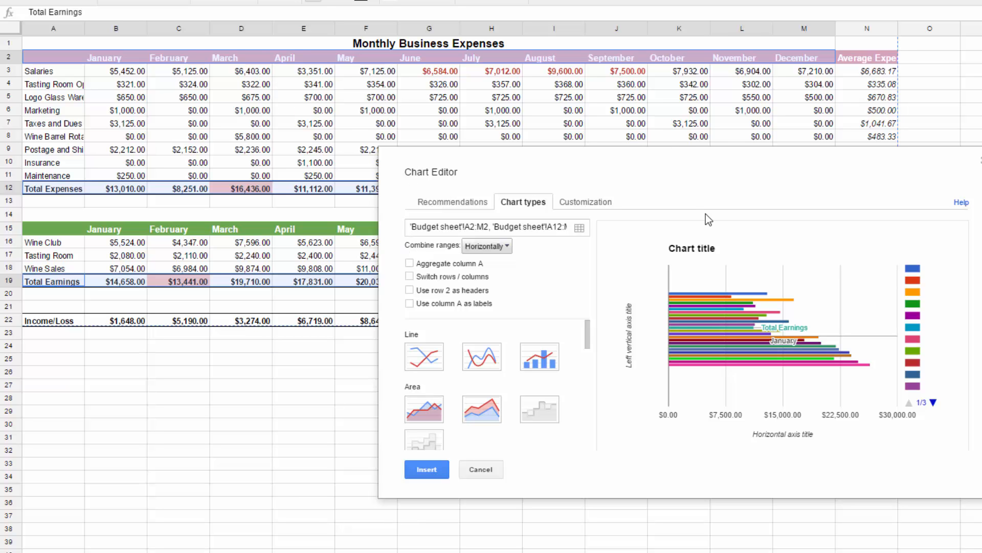
pyautogui.click(500, 248)
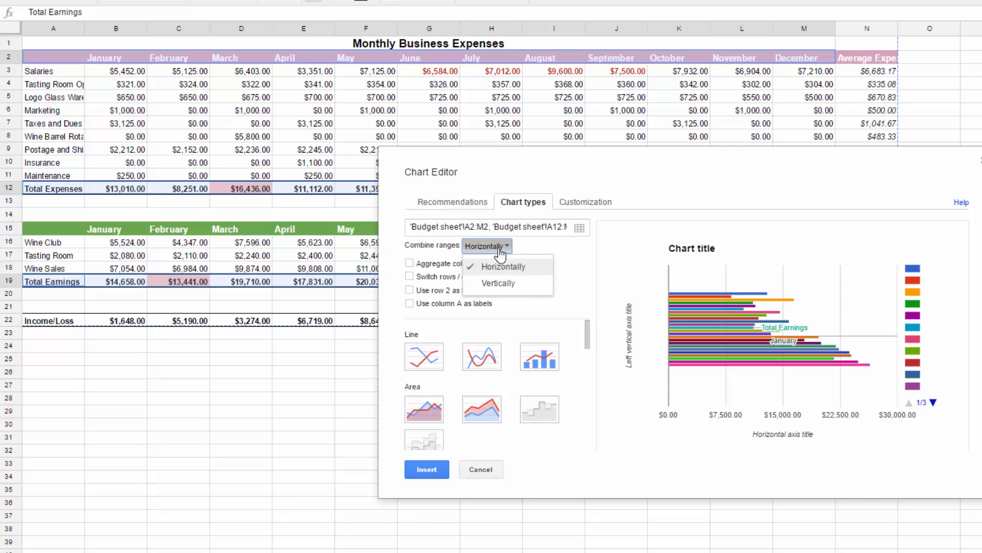
pyautogui.click(498, 283)
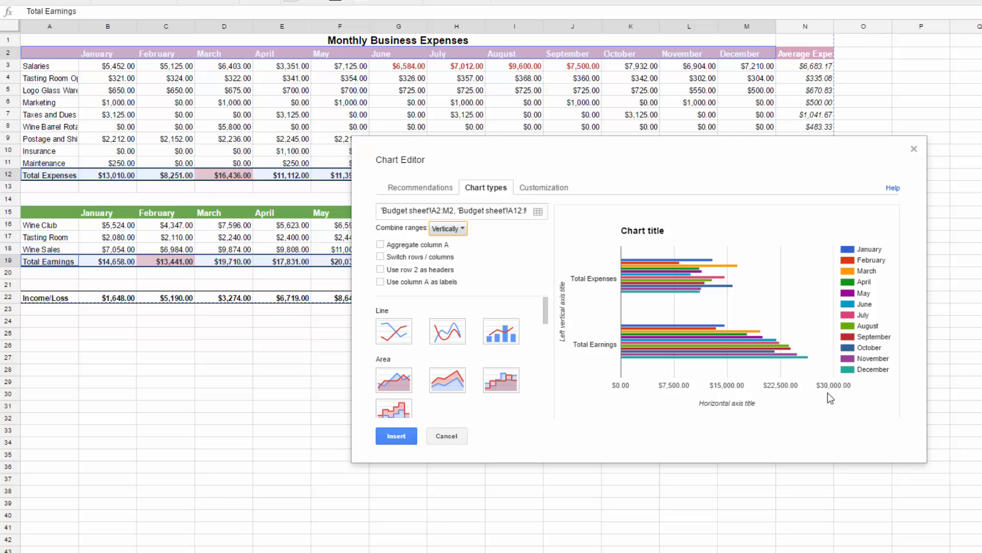
pyautogui.click(381, 257)
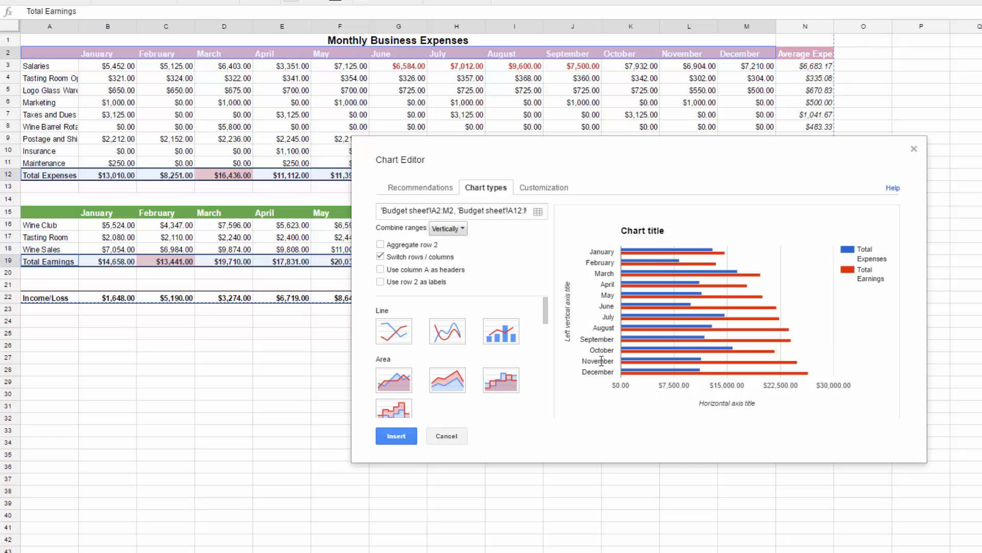
# - Change the chart type to a column chart with vertical bars for each month
pyautogui.moveTo(649, 331)
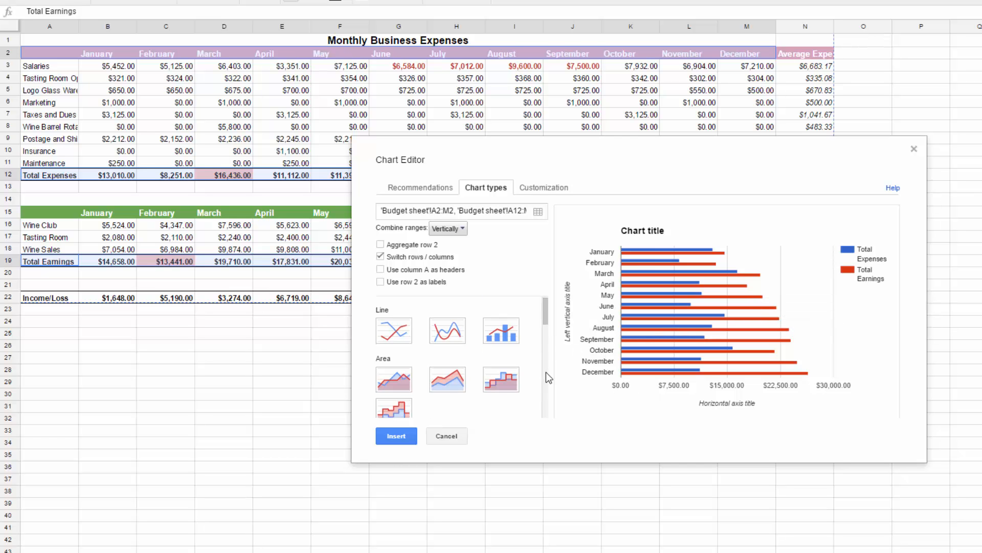
pyautogui.scroll(-2, 545, 372)
pyautogui.click(392, 352)
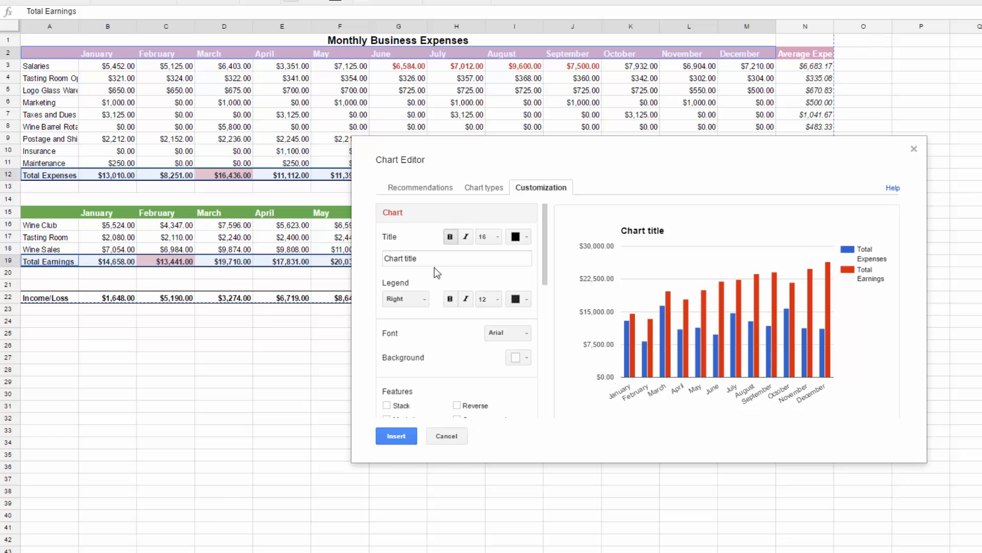
# - Title the chart "Monthly Expenses and Earnings" and insert it into the Budget sheet
pyautogui.click(424, 259)
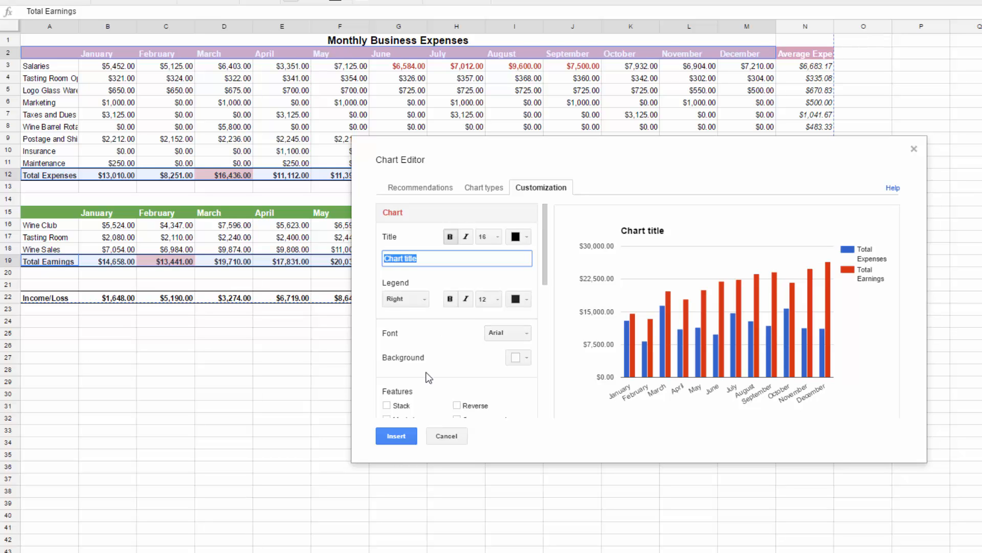
pyautogui.moveTo(545, 273); pyautogui.dragTo(550, 259)
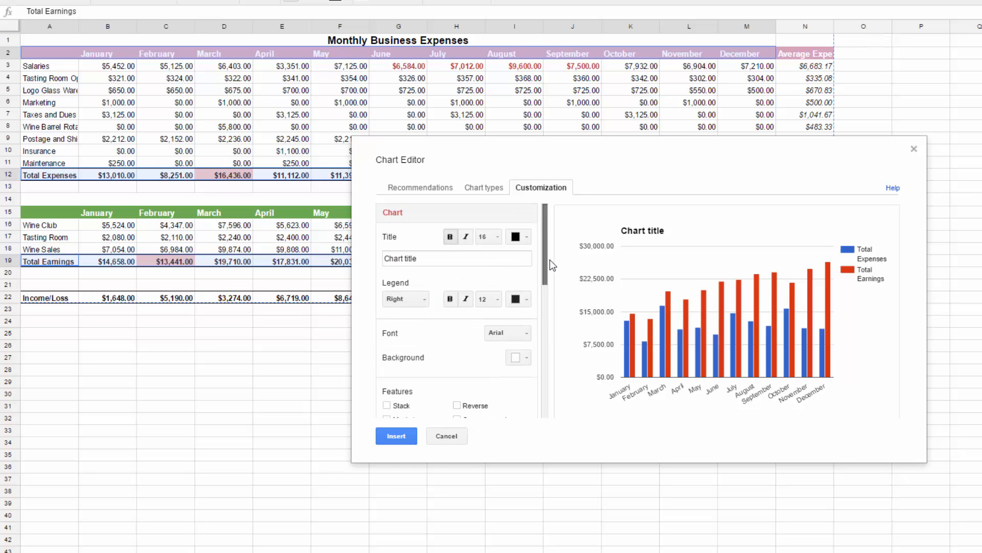
pyautogui.click(437, 259)
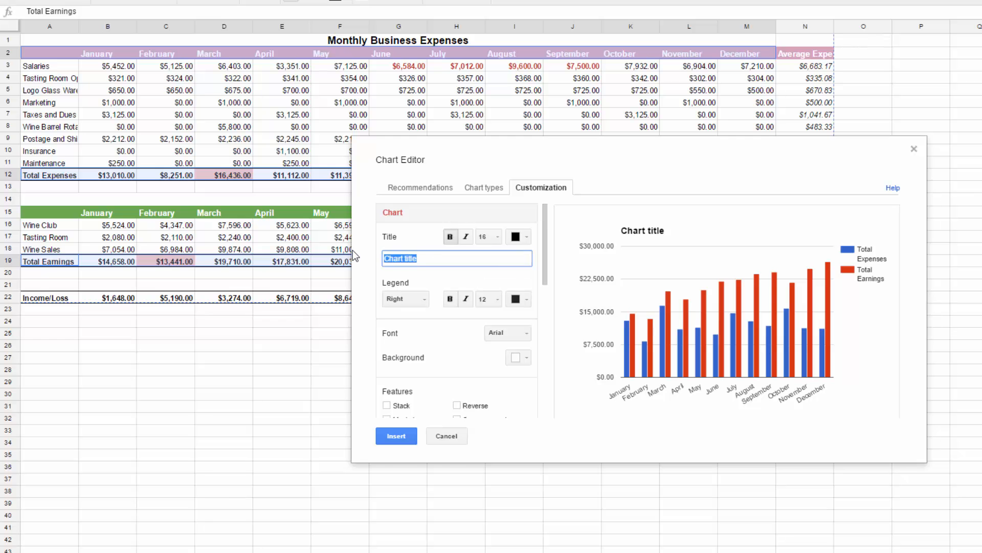
pyautogui.write('Monthly Expenses and Earning')
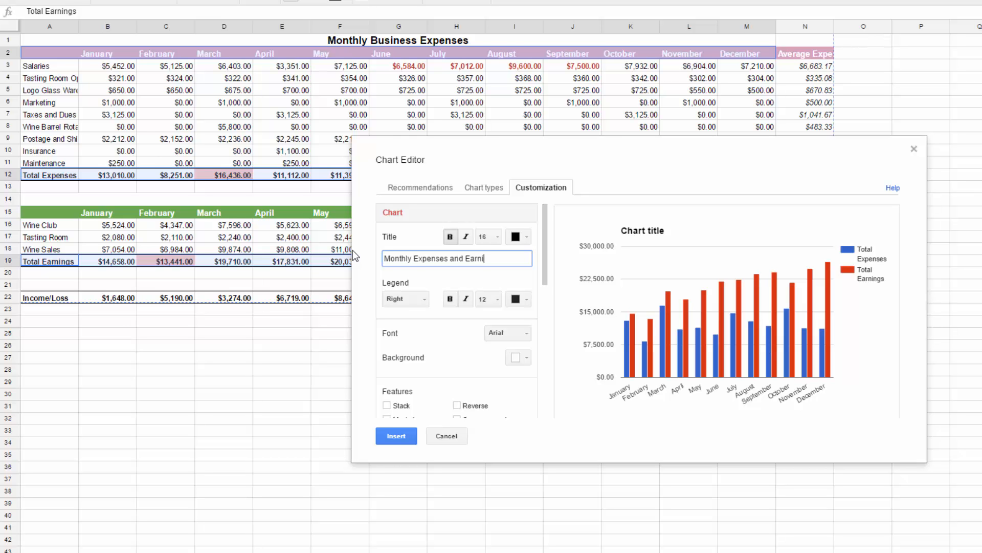
pyautogui.write('s')
pyautogui.click(394, 442)
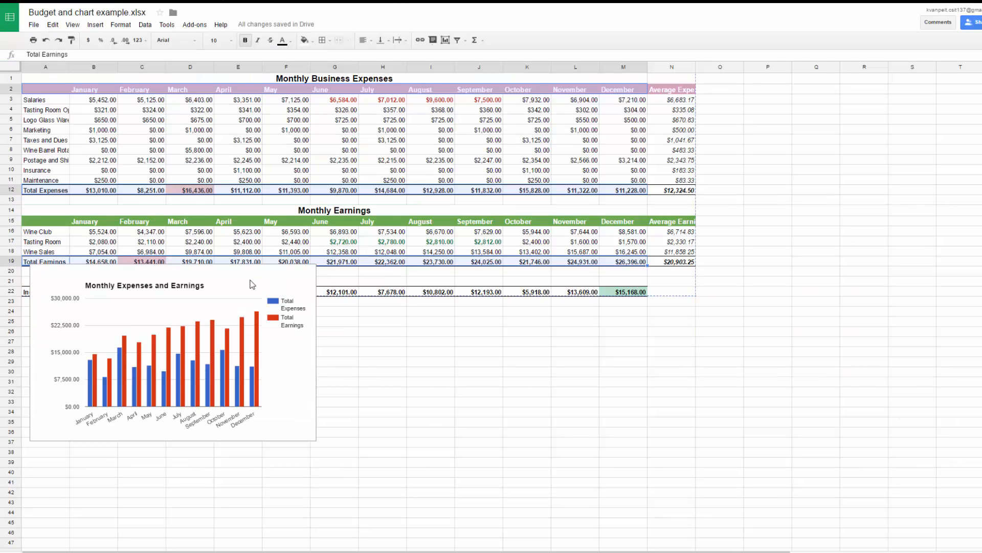
# - Reposition the chart below the Income/Loss row and move it to its own sheet
pyautogui.moveTo(250, 280); pyautogui.dragTo(429, 341)
pyautogui.click(383, 311)
pyautogui.moveTo(309, 275); pyautogui.dragTo(321, 290)
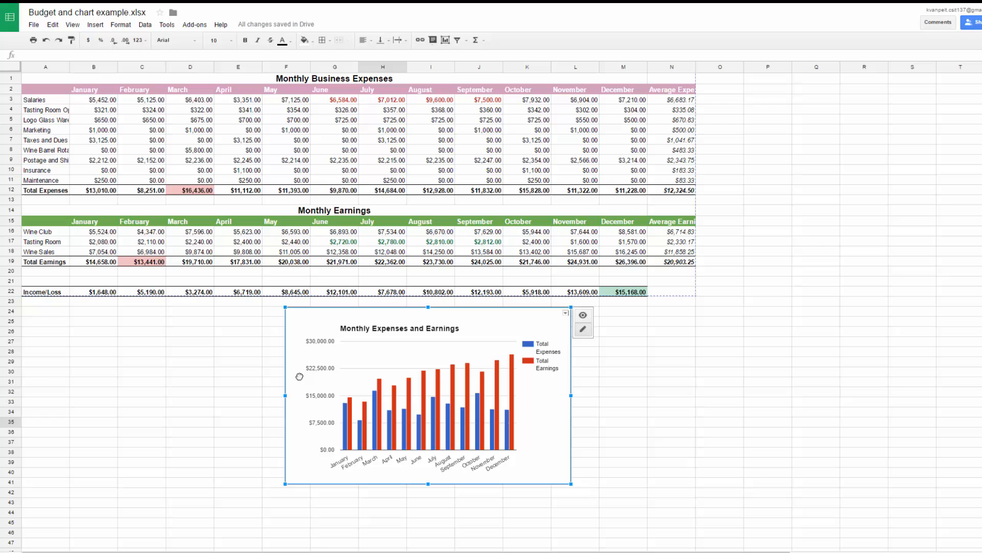
pyautogui.click(299, 376)
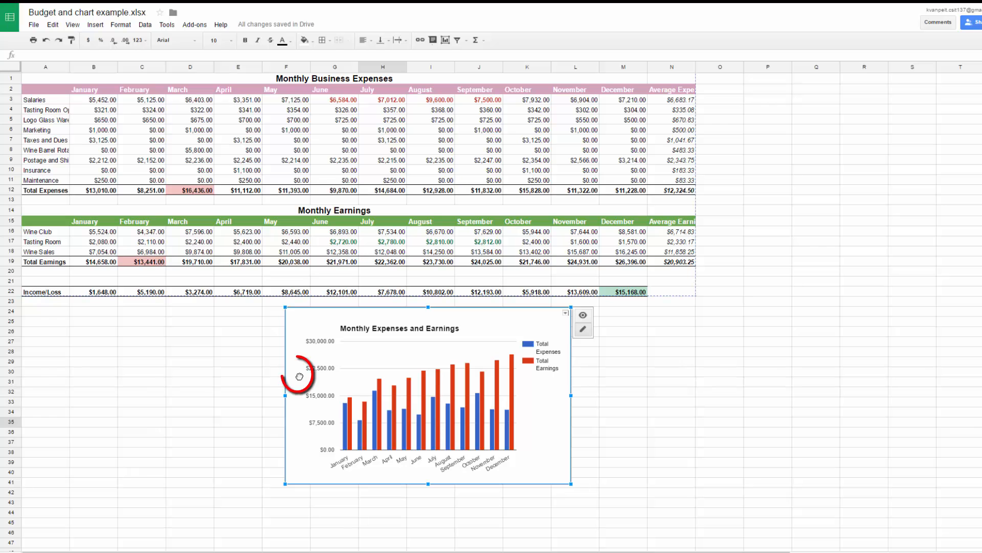
pyautogui.moveTo(299, 377); pyautogui.dragTo(203, 382)
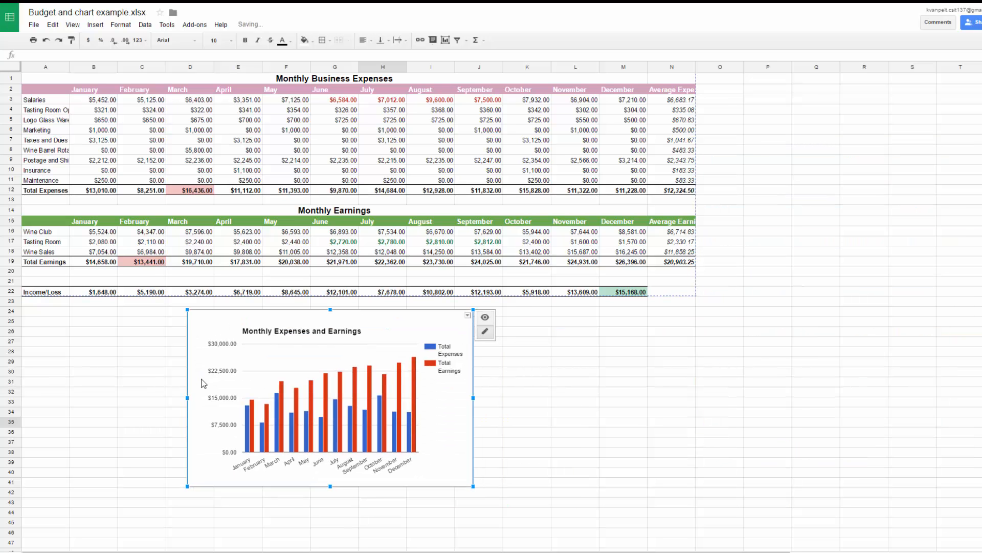
pyautogui.click(467, 316)
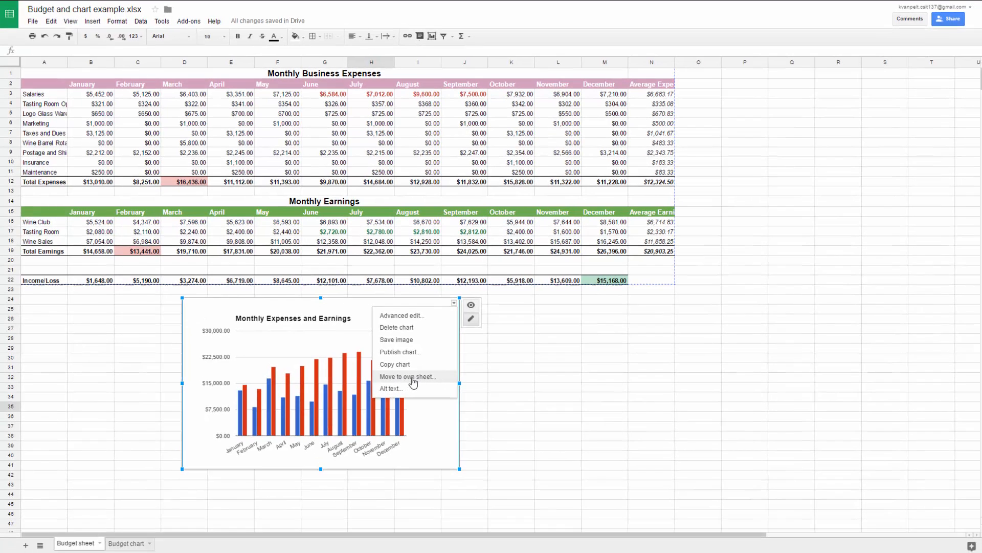
pyautogui.click(411, 392)
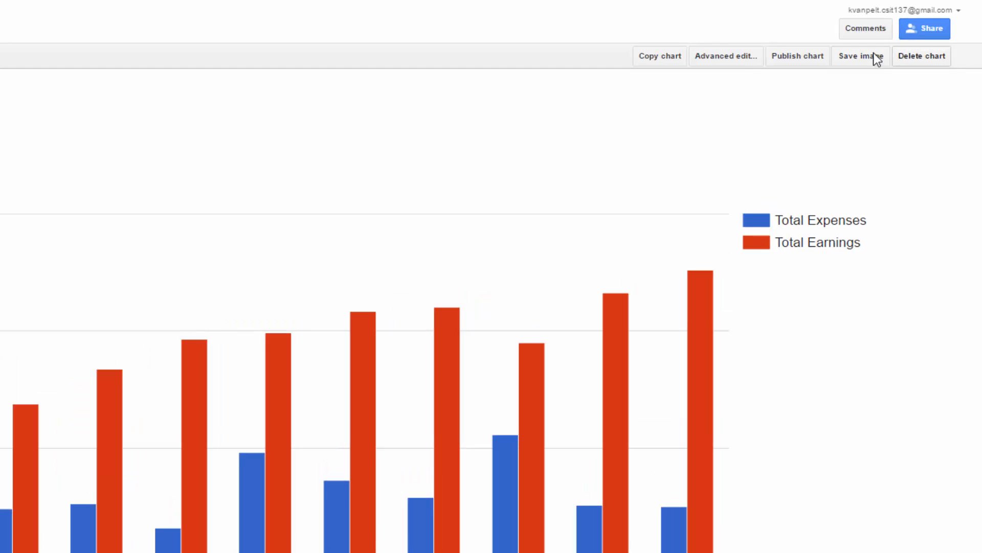
# - Set the chart's horizontal axis title to "Months" through the advanced edit options and update the chart
pyautogui.click(749, 57)
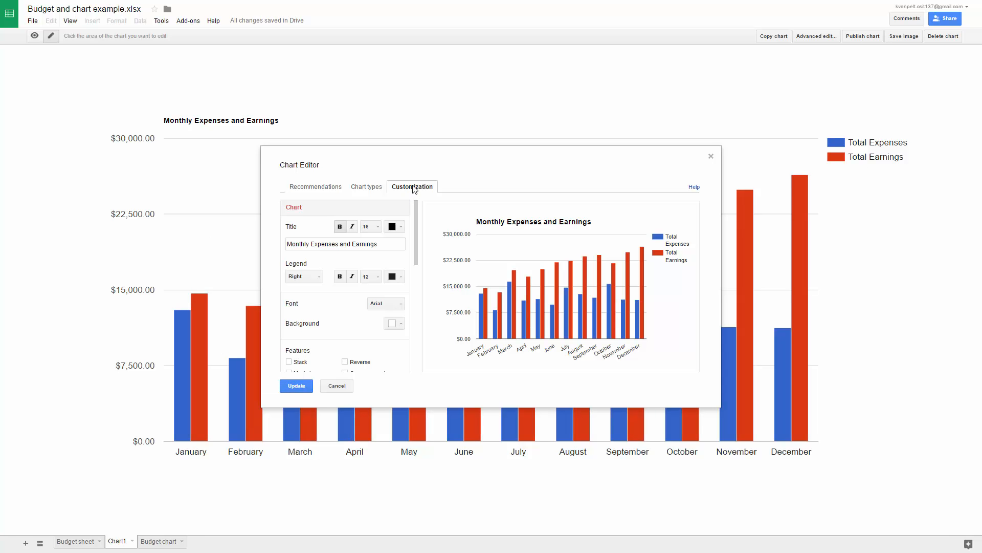
pyautogui.scroll(-3, 415, 271)
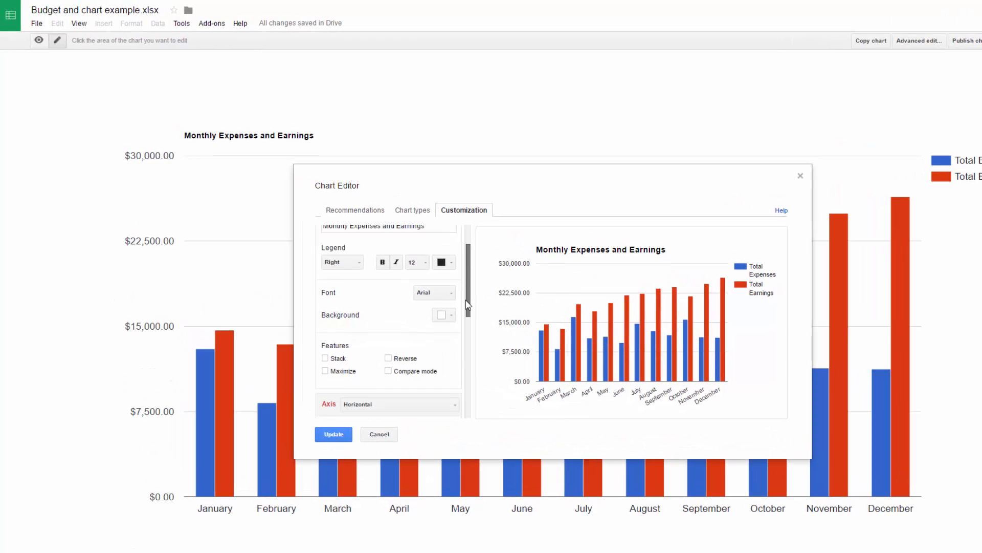
pyautogui.scroll(-3, 467, 305)
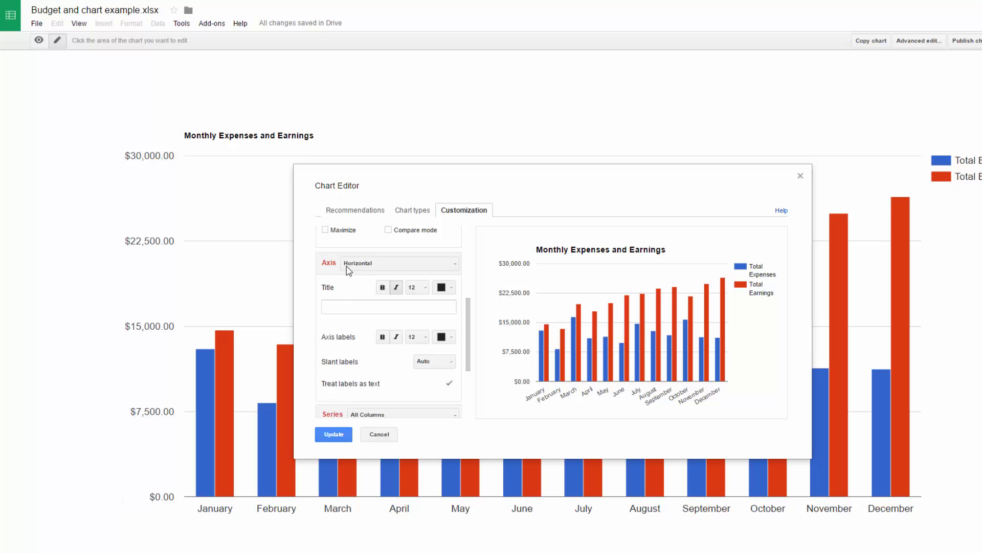
pyautogui.click(347, 307)
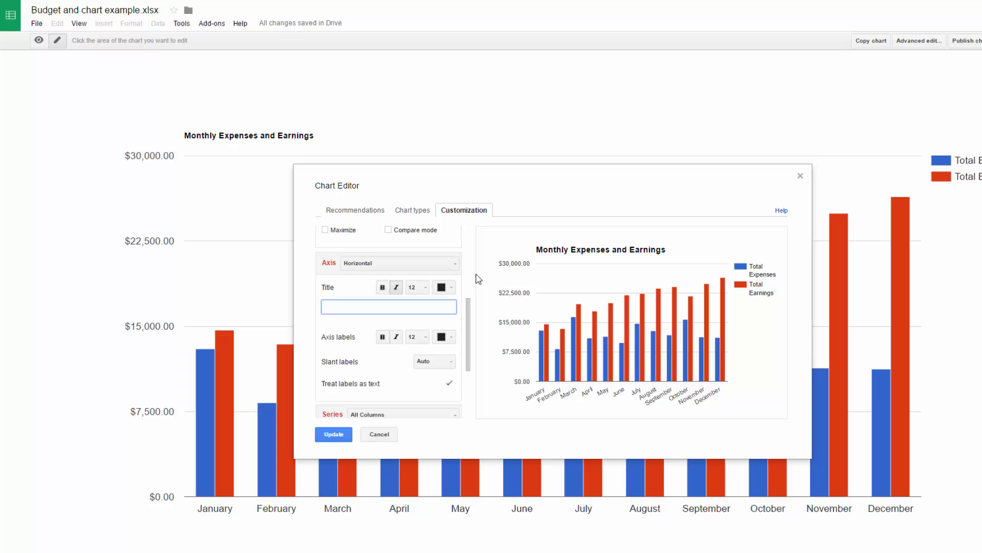
pyautogui.write('Months')
pyautogui.click(333, 434)
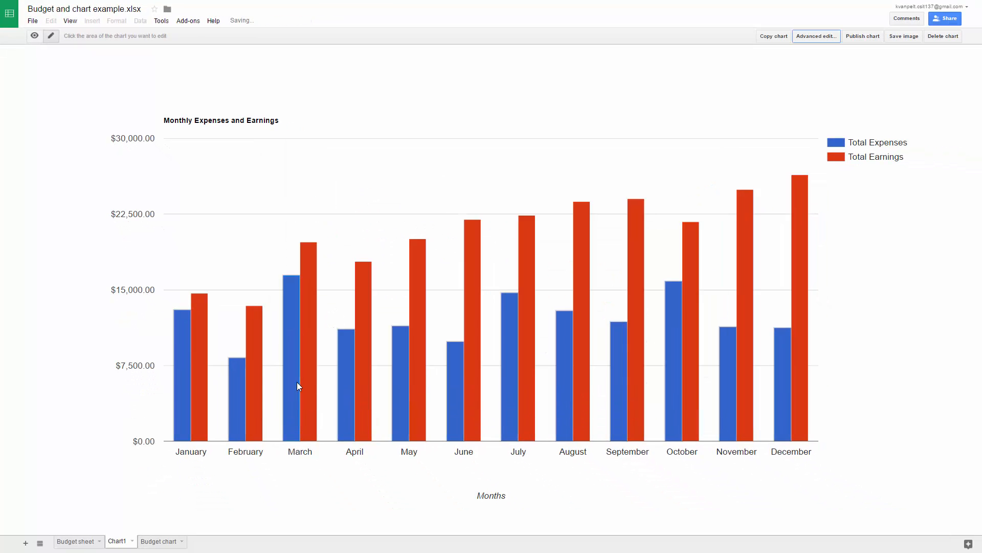
# - Try the chart legend at the bottom of the chart and return it to the right side
pyautogui.click(491, 497)
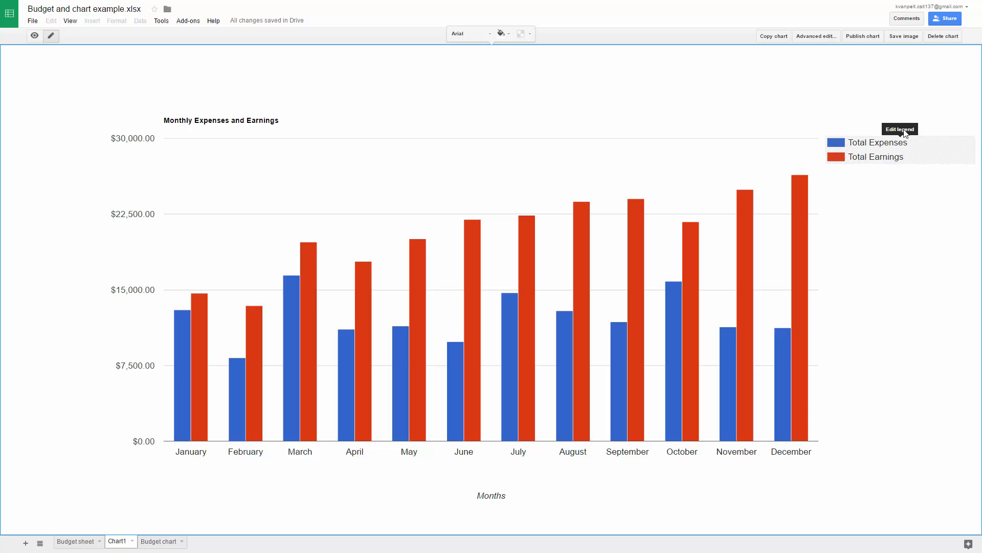
pyautogui.click(900, 145)
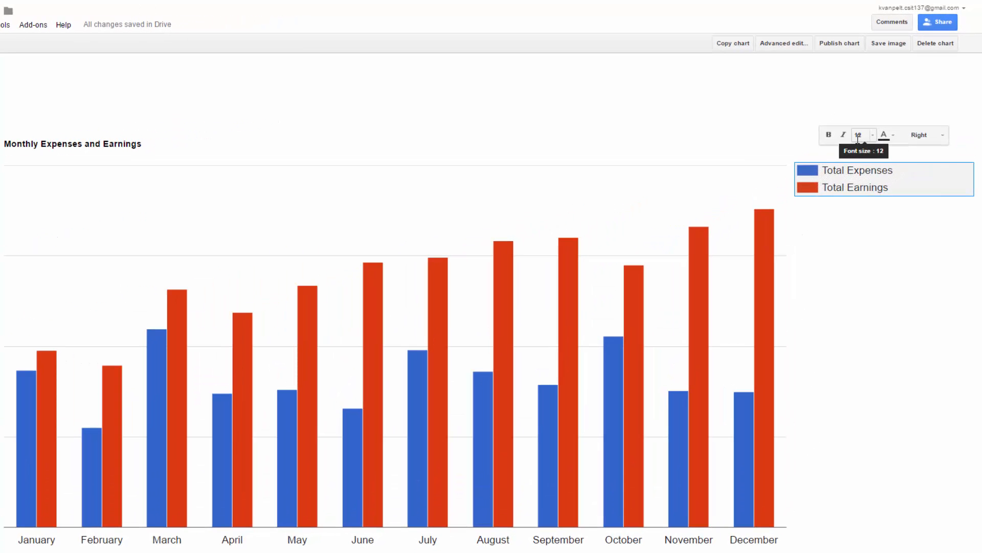
pyautogui.click(942, 137)
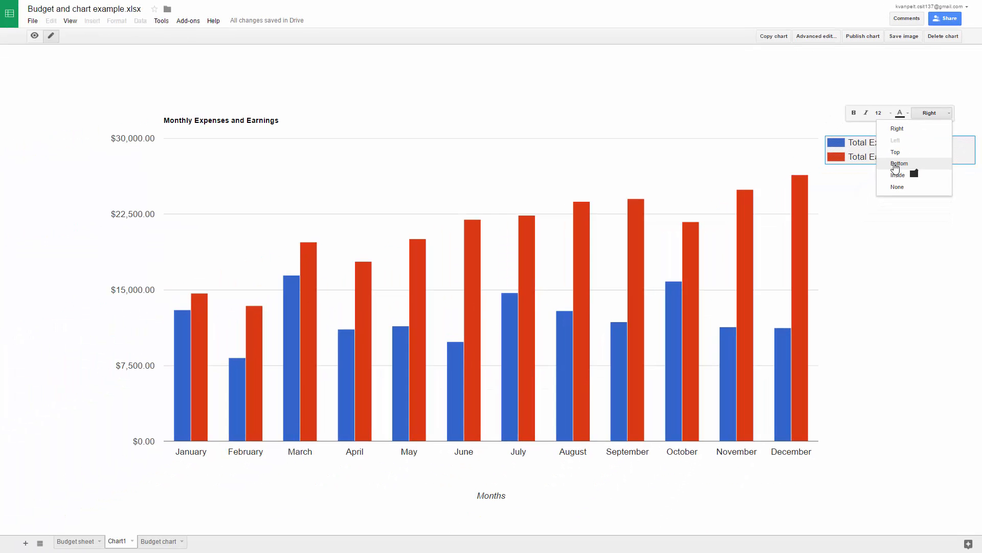
pyautogui.click(895, 165)
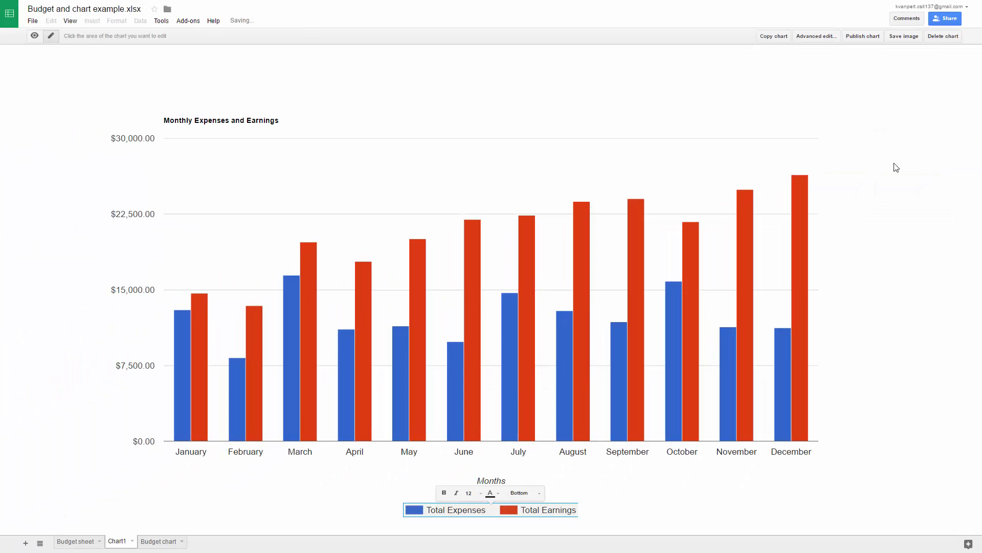
pyautogui.click(541, 496)
pyautogui.click(523, 418)
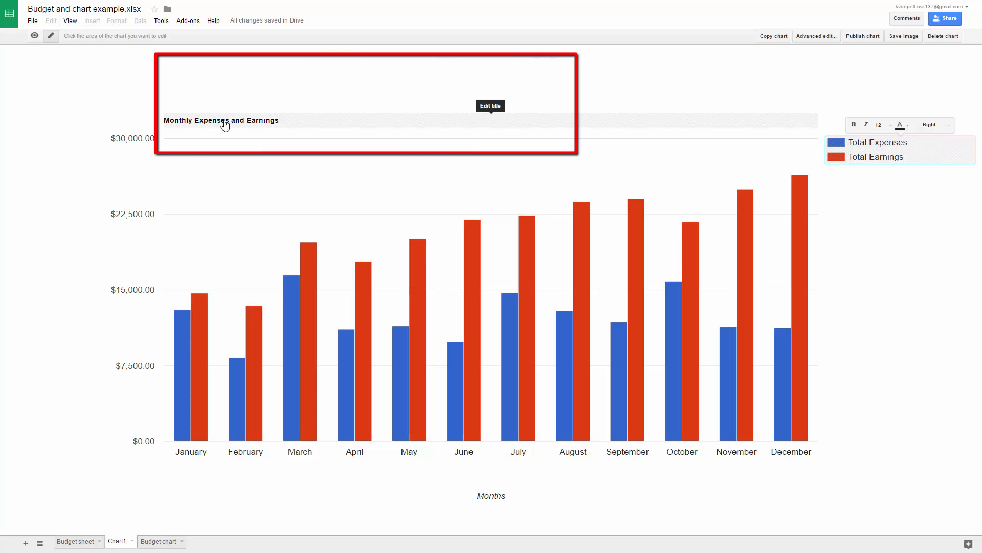
# - Increase the font size of the "Monthly Expenses and Earnings" chart title
pyautogui.click(274, 126)
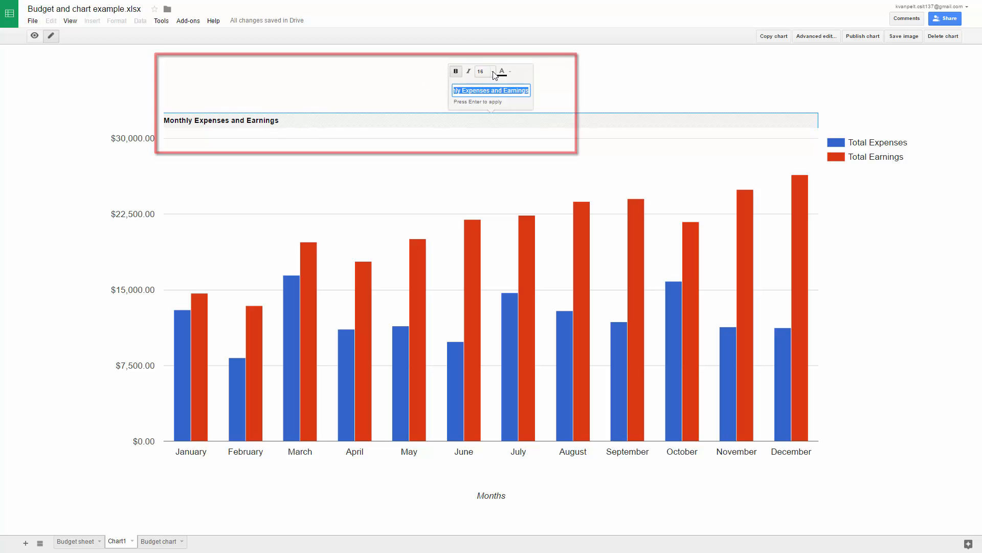
pyautogui.click(495, 75)
pyautogui.click(496, 149)
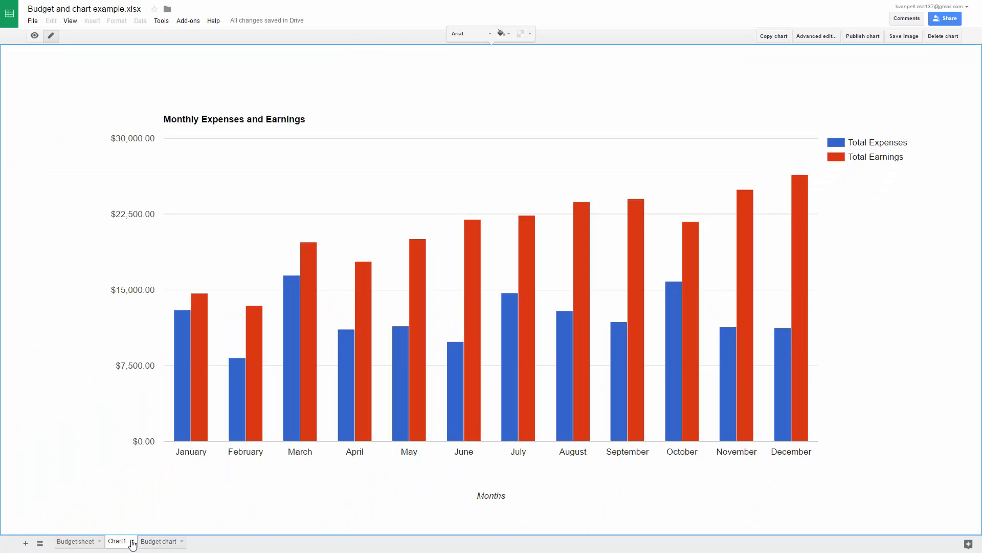
# - Rename the Chart1 sheet as "Budget Chart 2" and delete that sheet
pyautogui.click(132, 542)
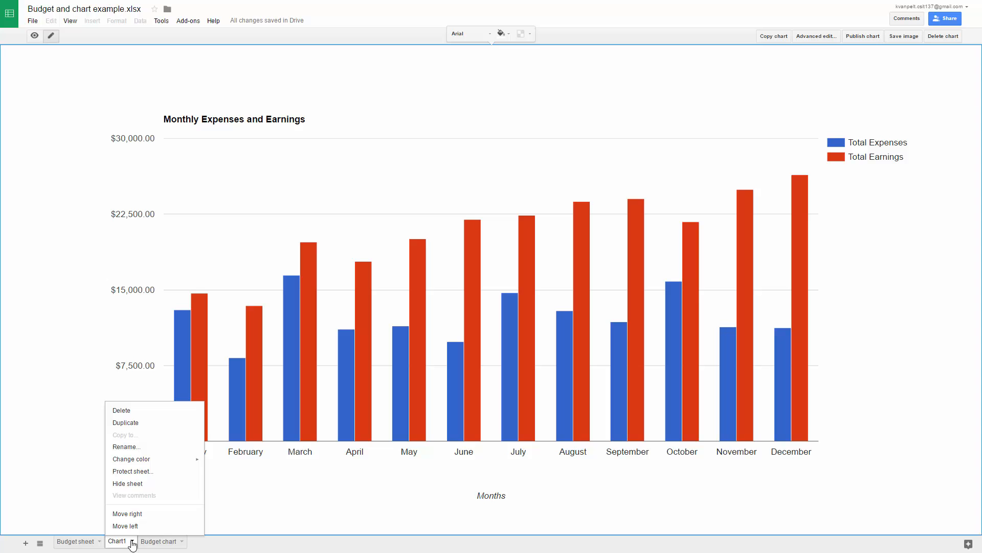
pyautogui.click(119, 447)
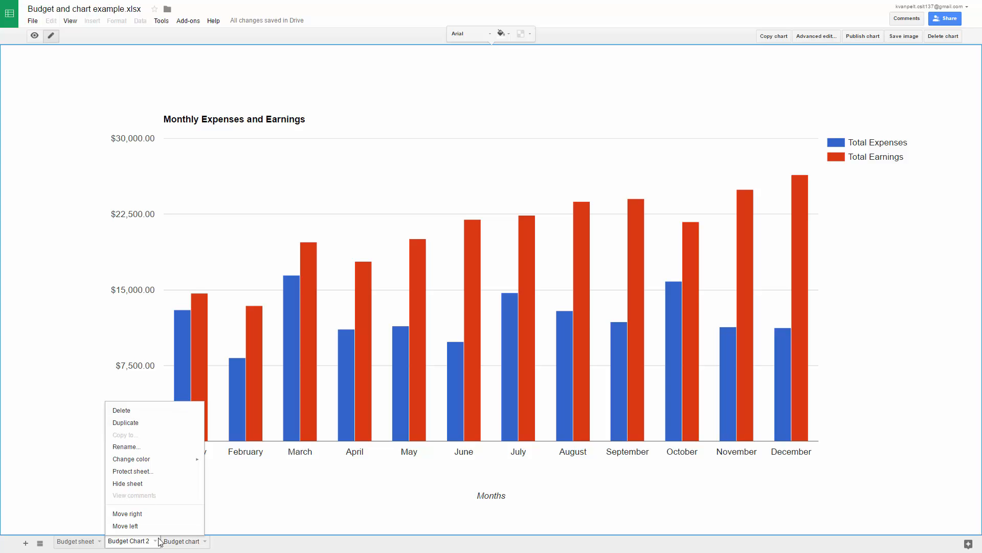
pyautogui.click(127, 410)
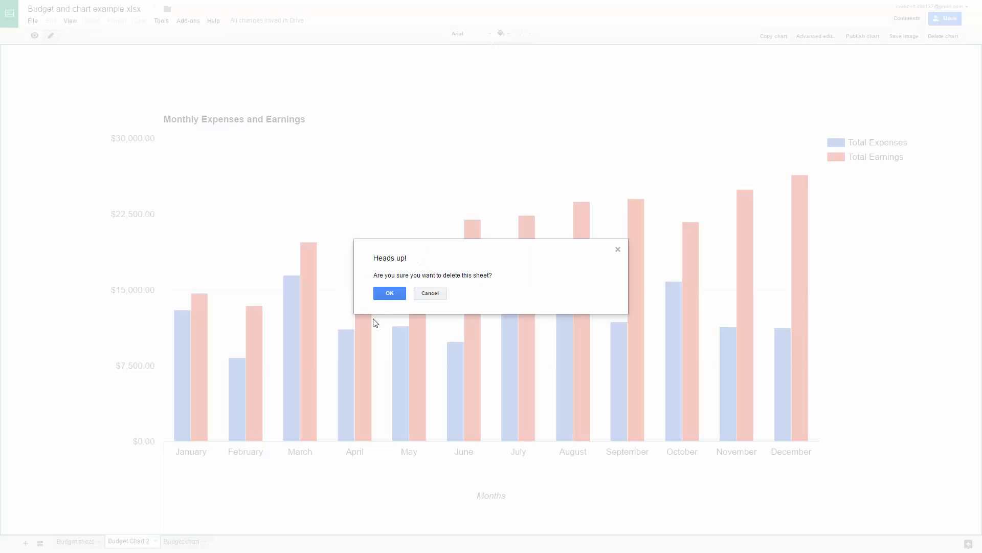
pyautogui.press('Return')
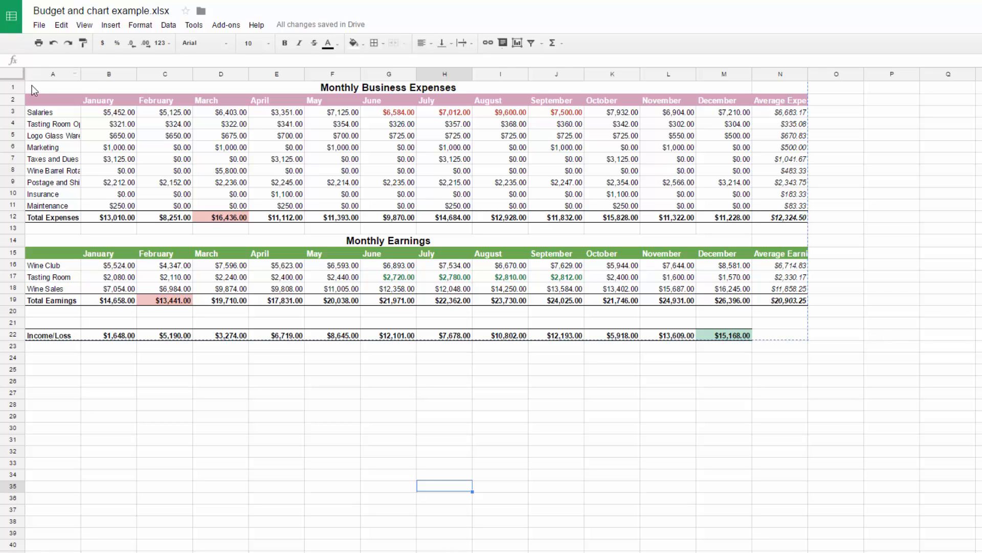
# - Check the Monthly Business Expenses and Monthly Earnings title cells, and fit column A's width to its row labels
pyautogui.click(32, 87)
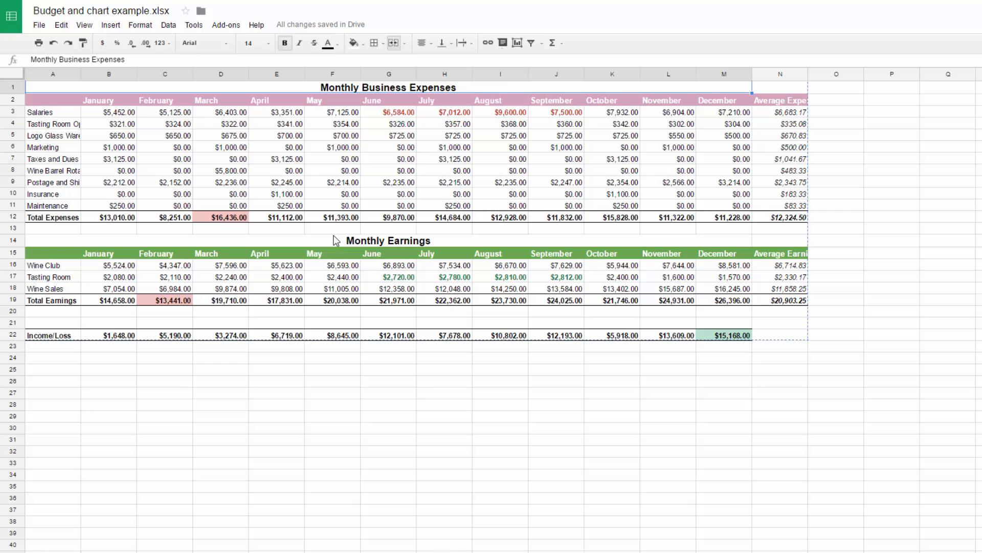
pyautogui.click(49, 244)
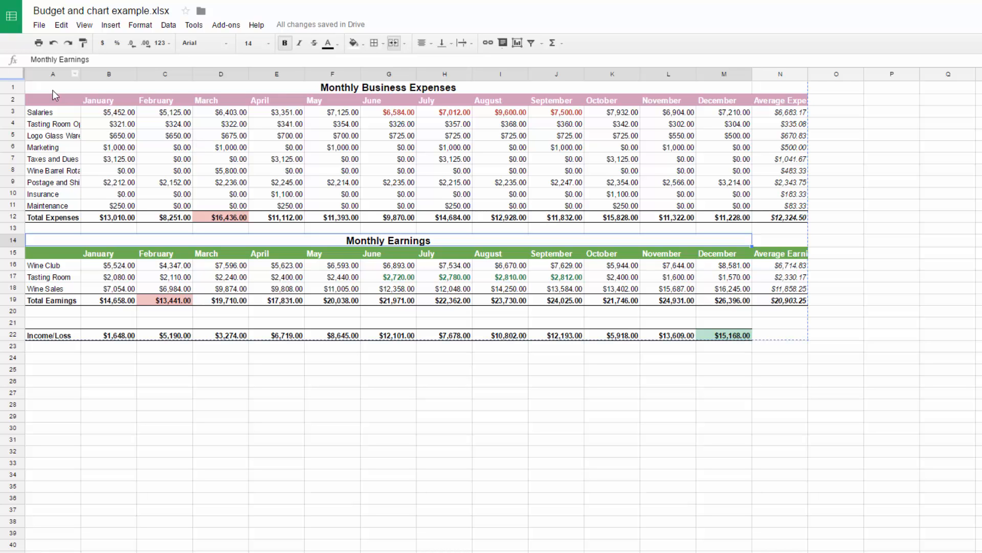
pyautogui.doubleClick(80, 76)
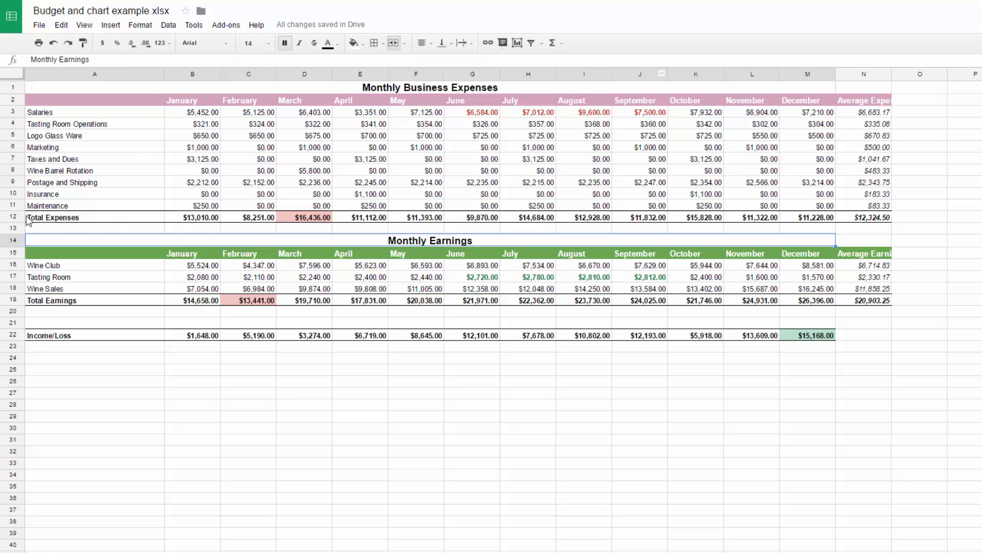
# - Review the Total Expenses, Total Earnings and Income/Loss labels, and display all formulas in the sheet before returning to values
pyautogui.click(71, 221)
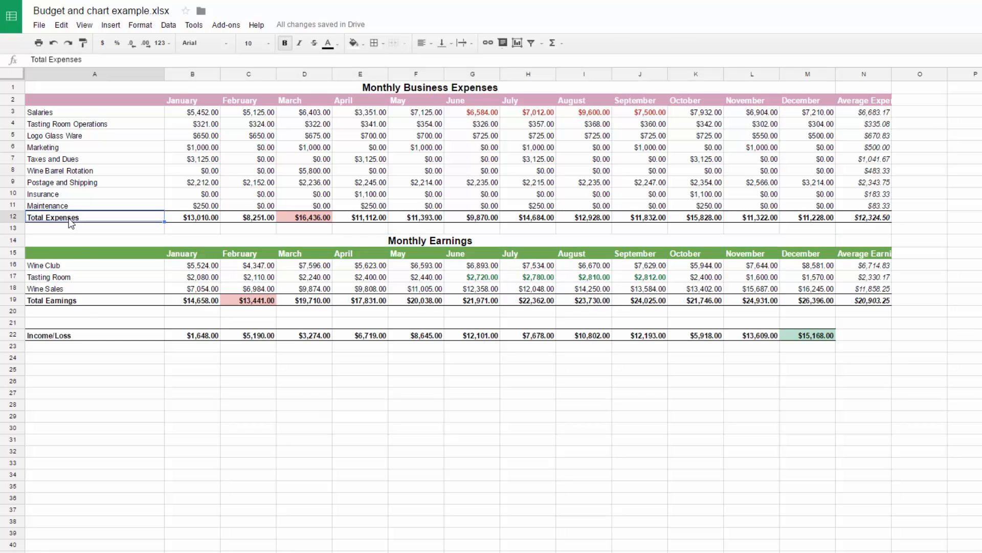
pyautogui.click(81, 303)
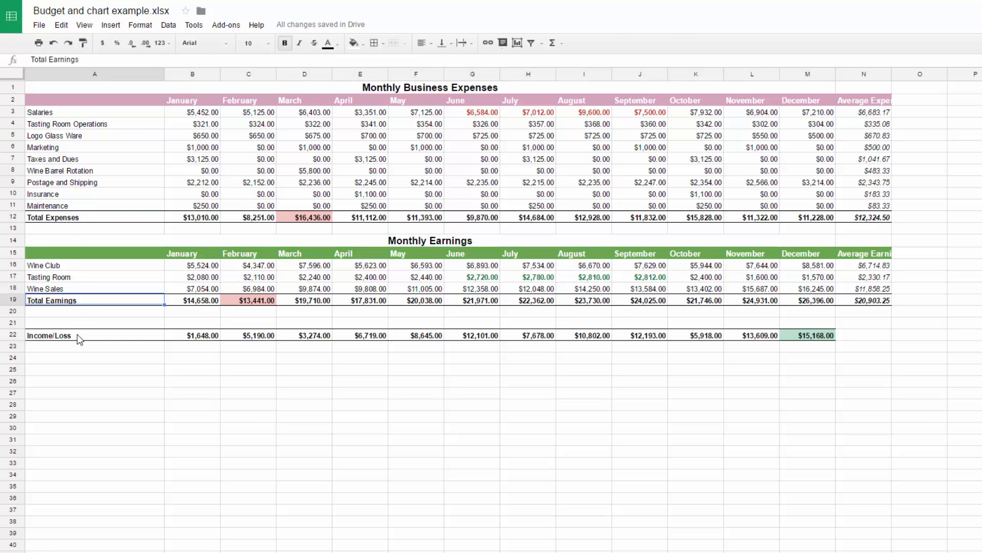
pyautogui.click(76, 347)
pyautogui.click(720, 503)
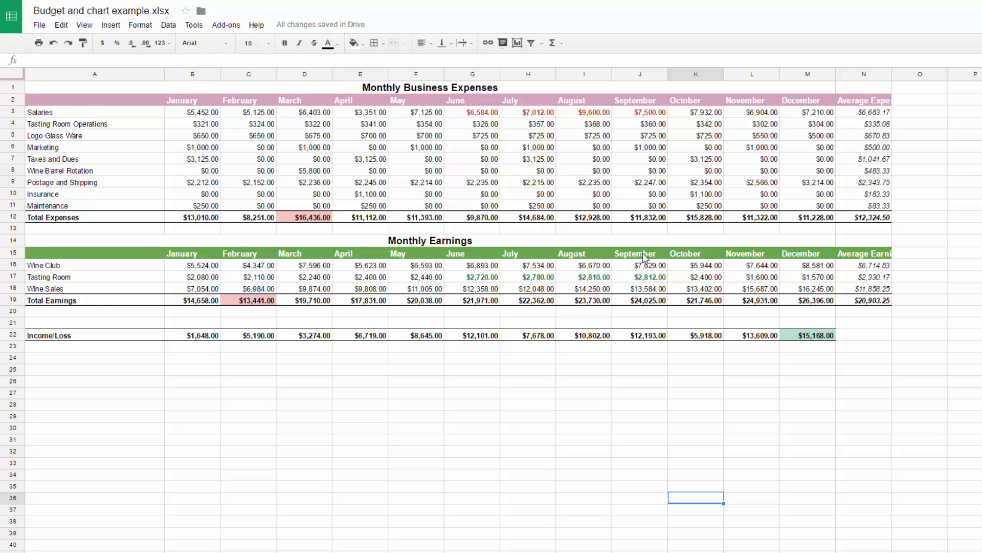
pyautogui.hotkey('ctrl', '`')
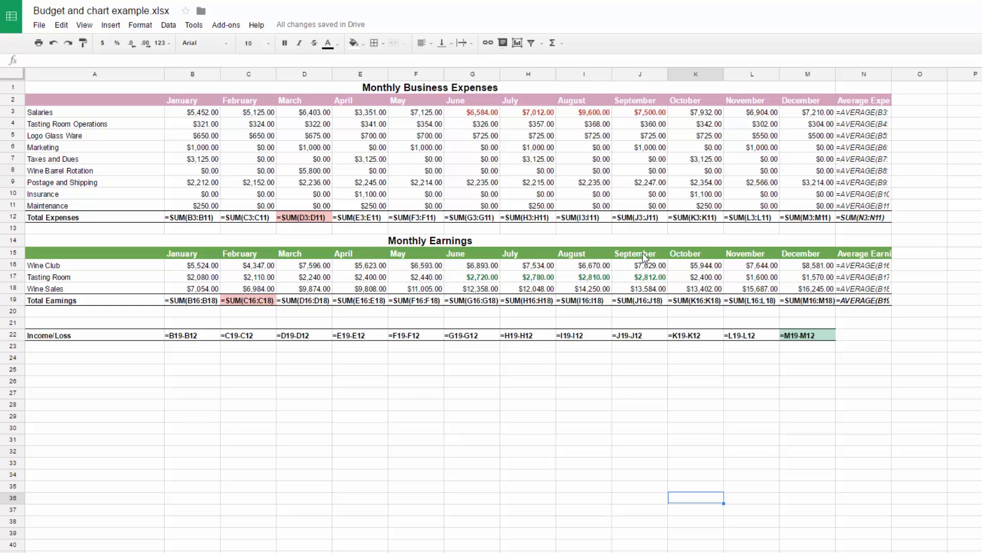
pyautogui.hotkey('ctrl', '`')
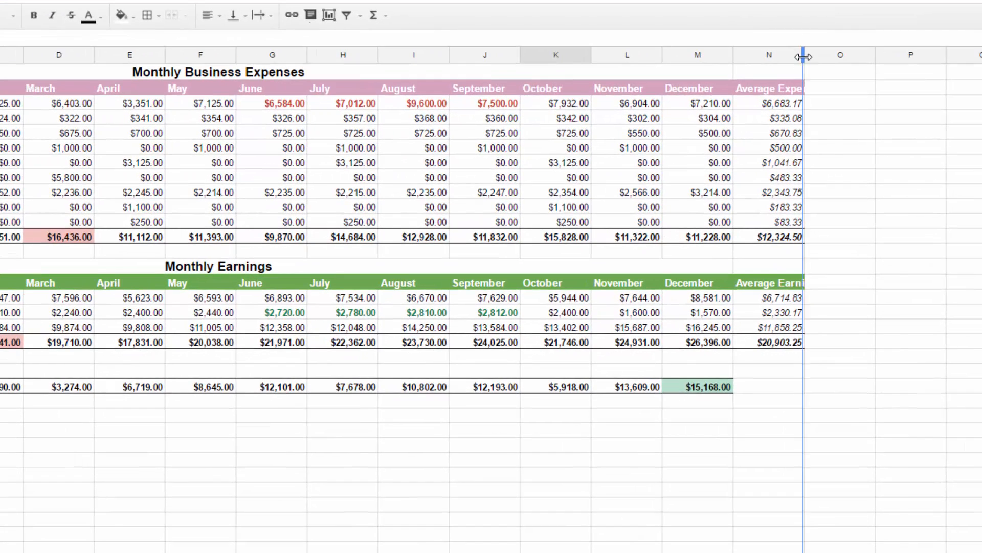
# - Fit column N's width to its average headings and inspect the formula averaging the Salaries row in N3
pyautogui.doubleClick(804, 55)
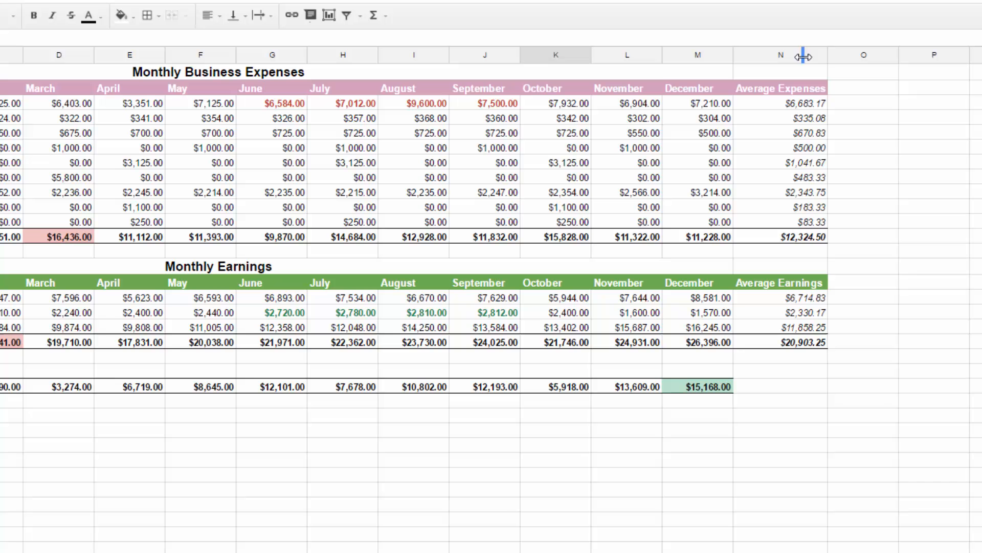
pyautogui.click(768, 103)
pyautogui.hotkey('ctrl', '`')
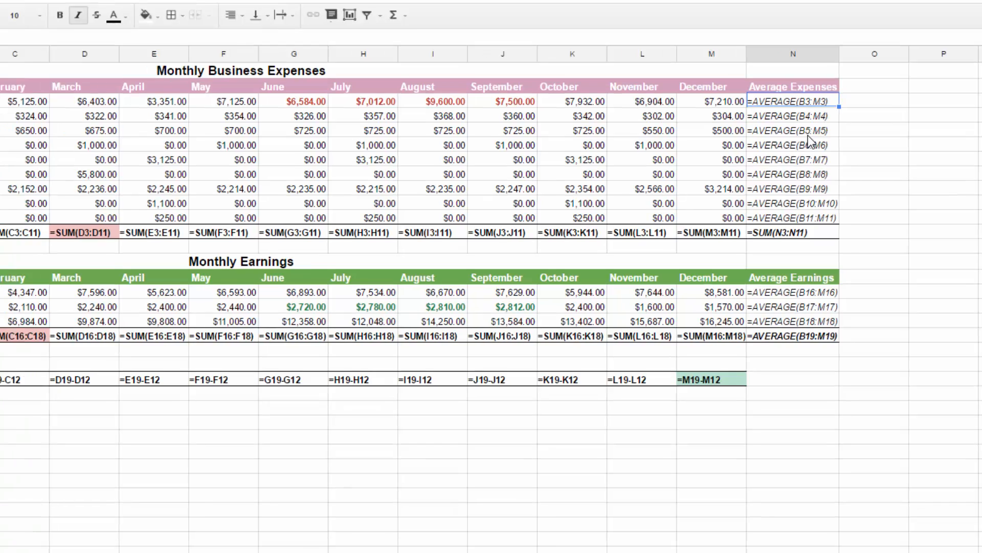
pyautogui.hotkey('ctrl', '`')
pyautogui.doubleClick(798, 103)
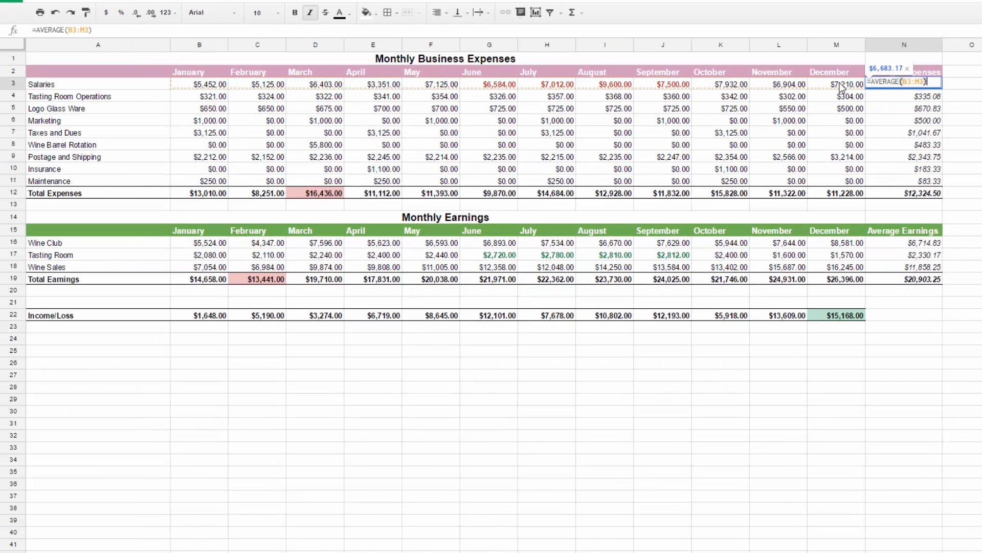
pyautogui.press('Escape')
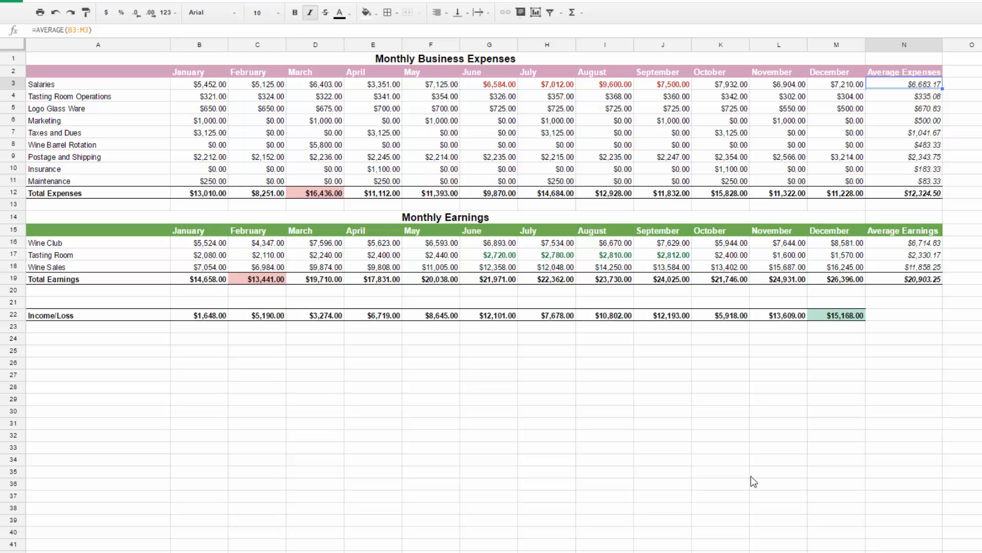
# - Inspect the highlighted cells D12, C19 and M22, and display the sheet's formulas once more before returning to values
pyautogui.click(337, 194)
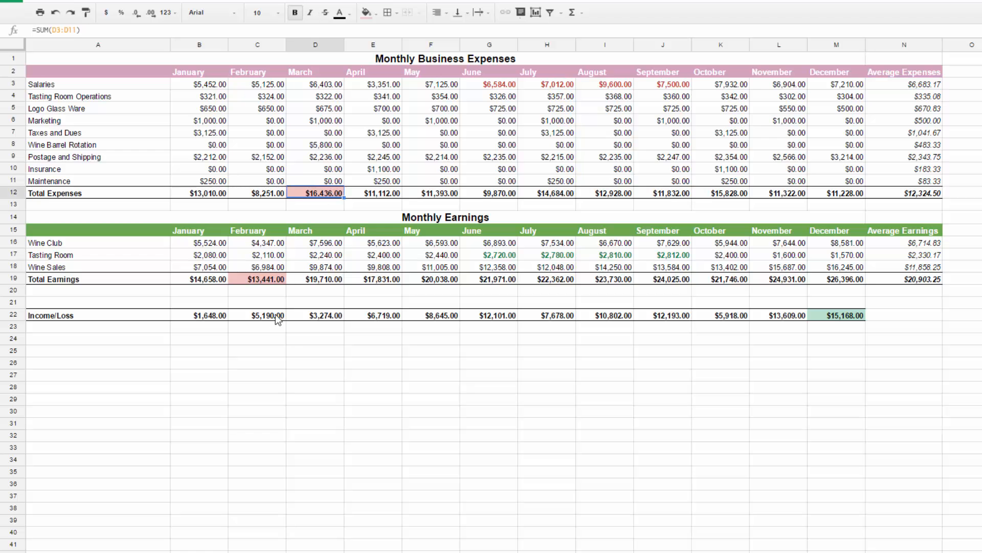
pyautogui.click(265, 281)
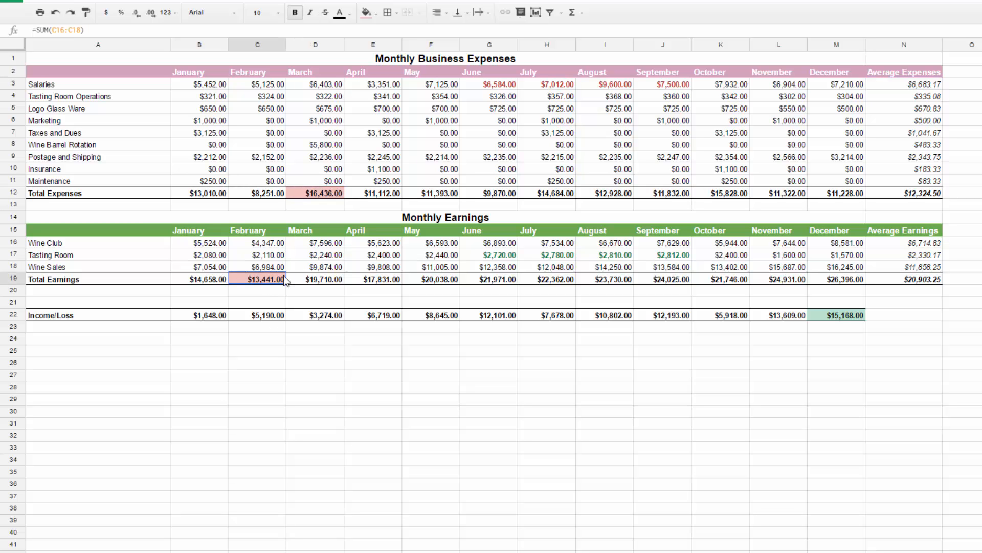
pyautogui.click(826, 314)
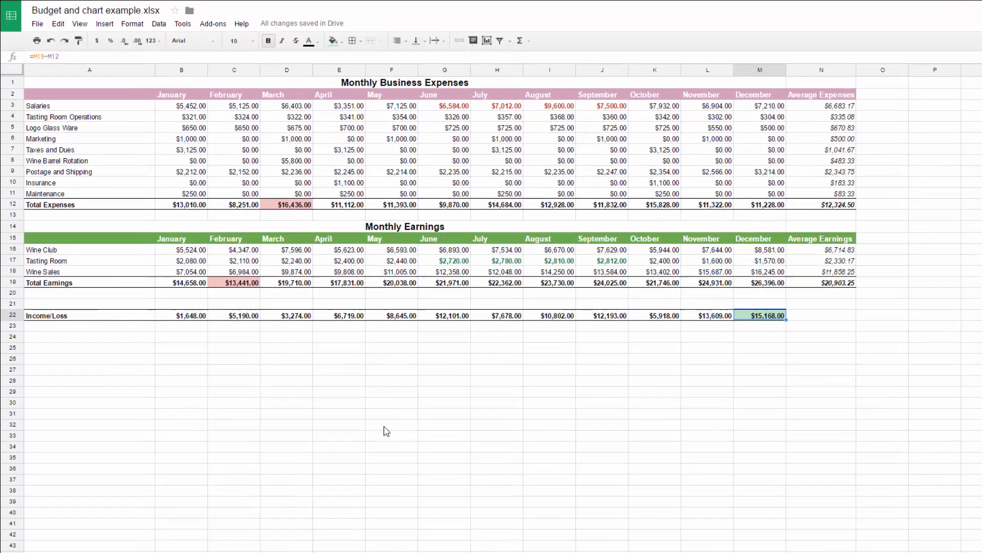
pyautogui.hotkey('ctrl', '`')
pyautogui.click(324, 470)
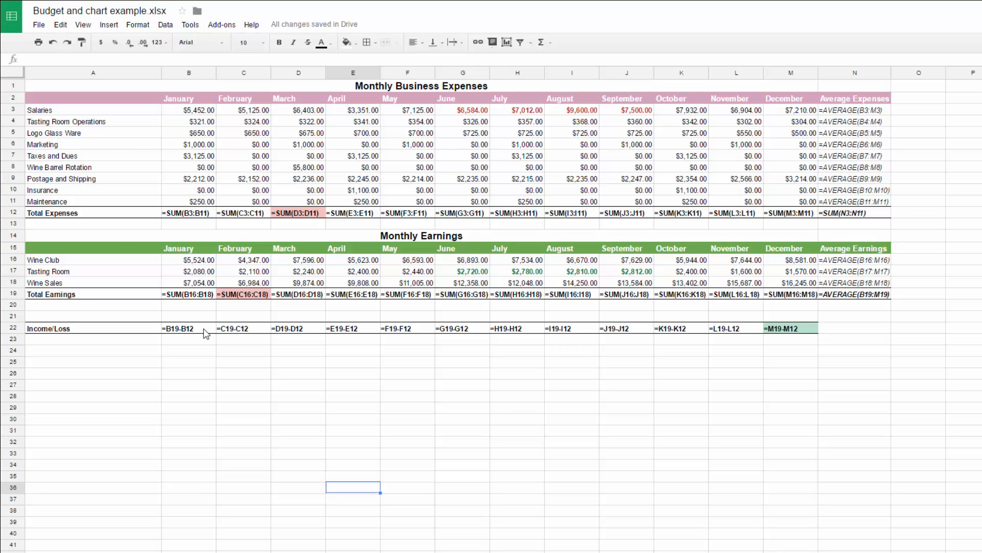
pyautogui.hotkey('ctrl', '`')
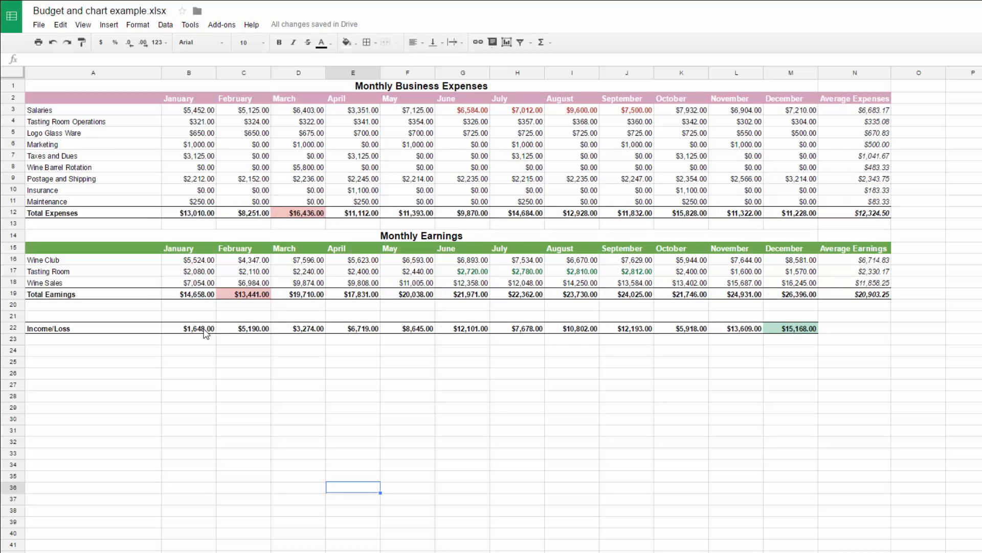